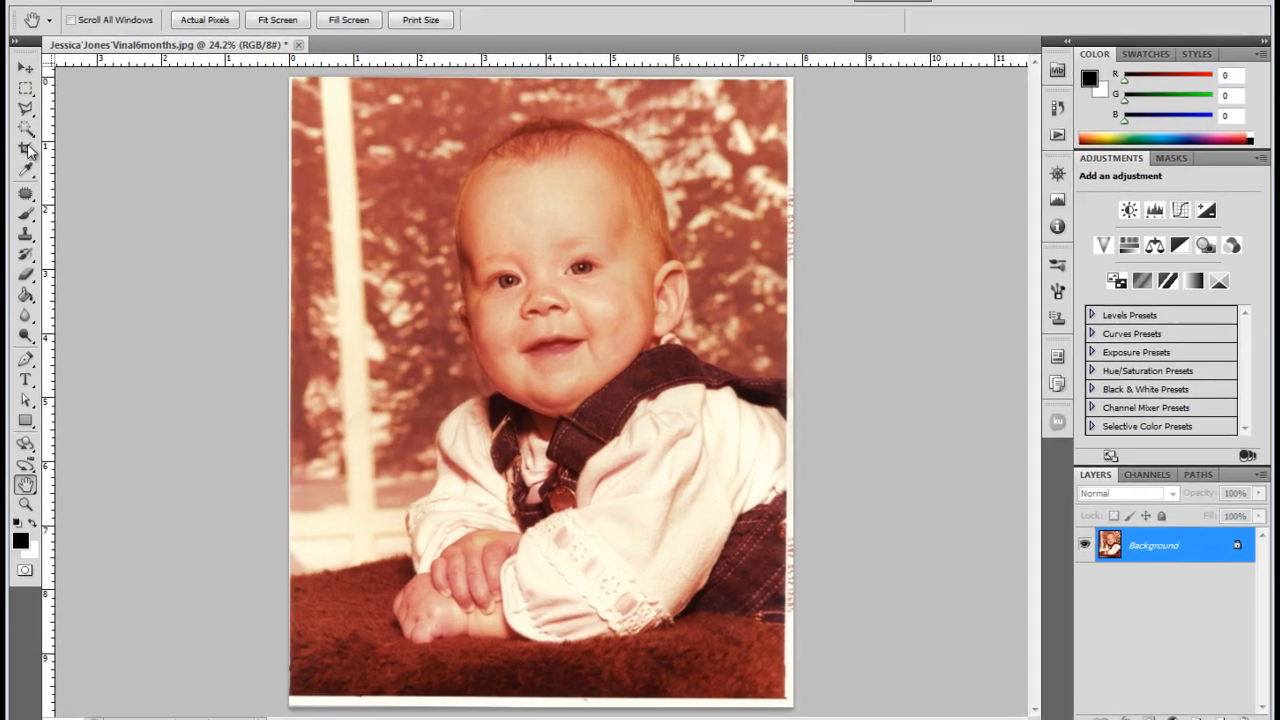
# Step: Clear the Crop tool's preset width, height and resolution so the photo can be cropped freely
pyautogui.click(20, 148)
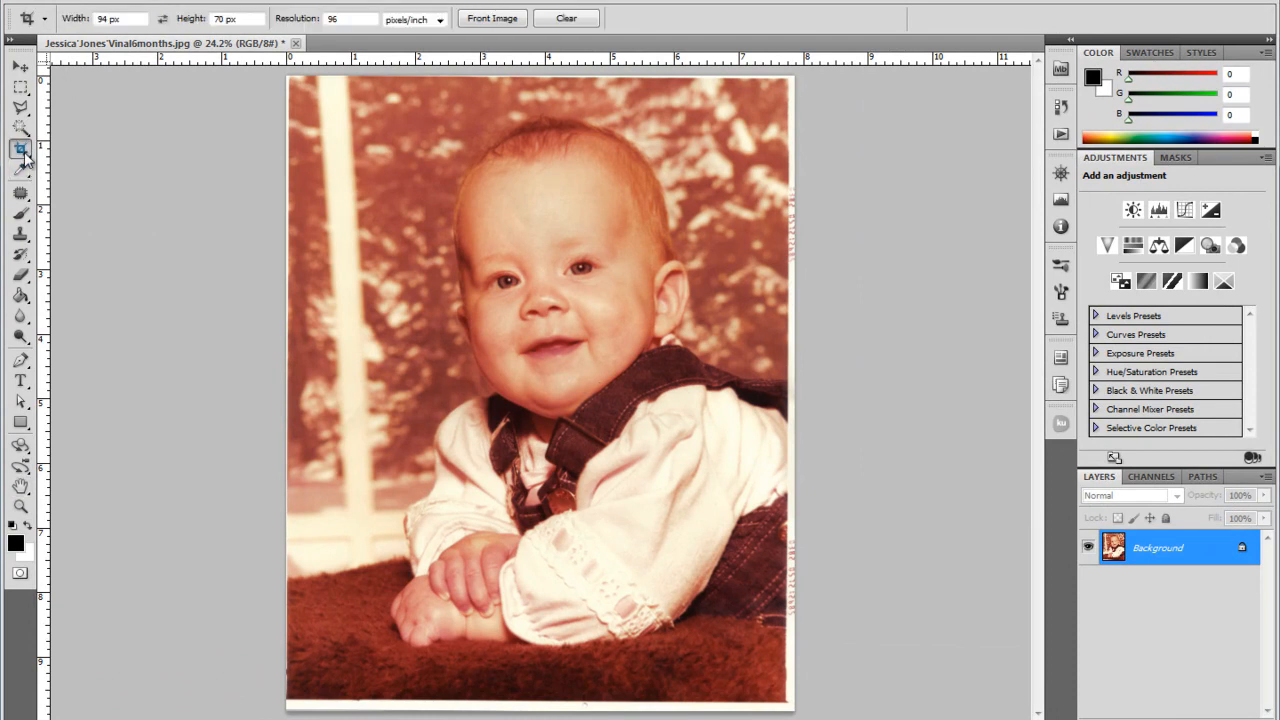
pyautogui.click(566, 18)
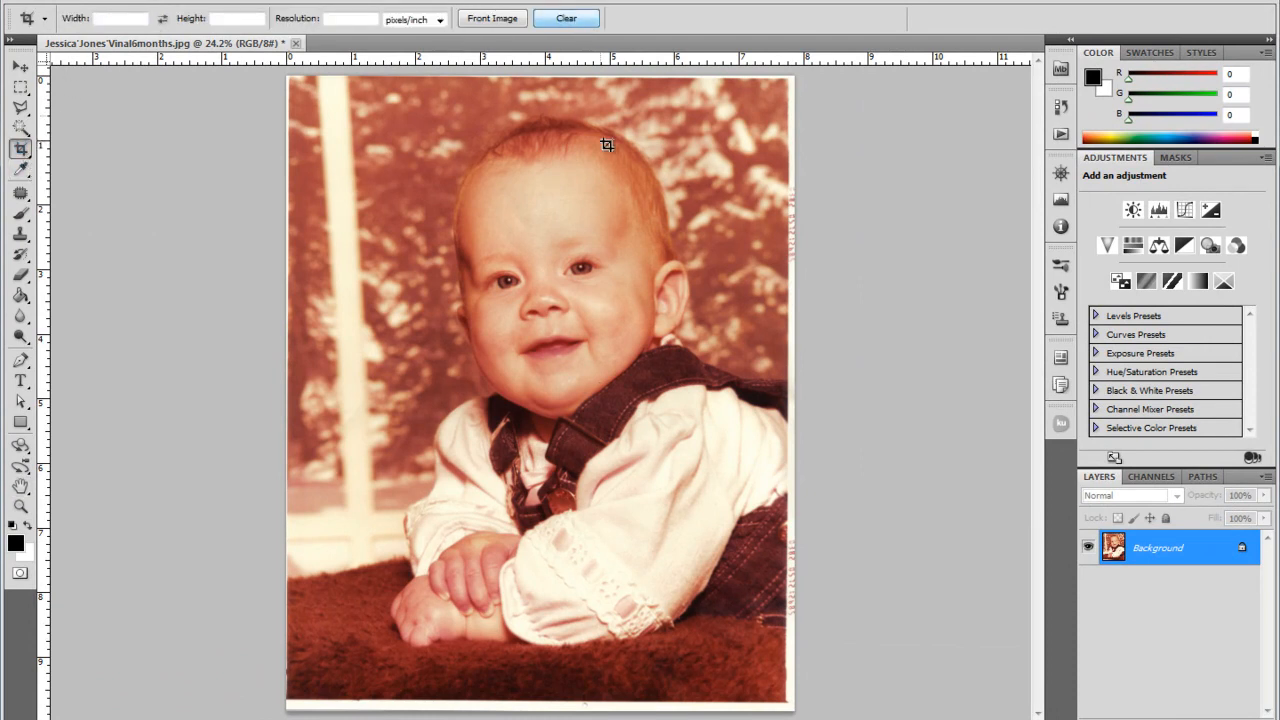
pyautogui.moveTo(787, 700); pyautogui.dragTo(291, 76)
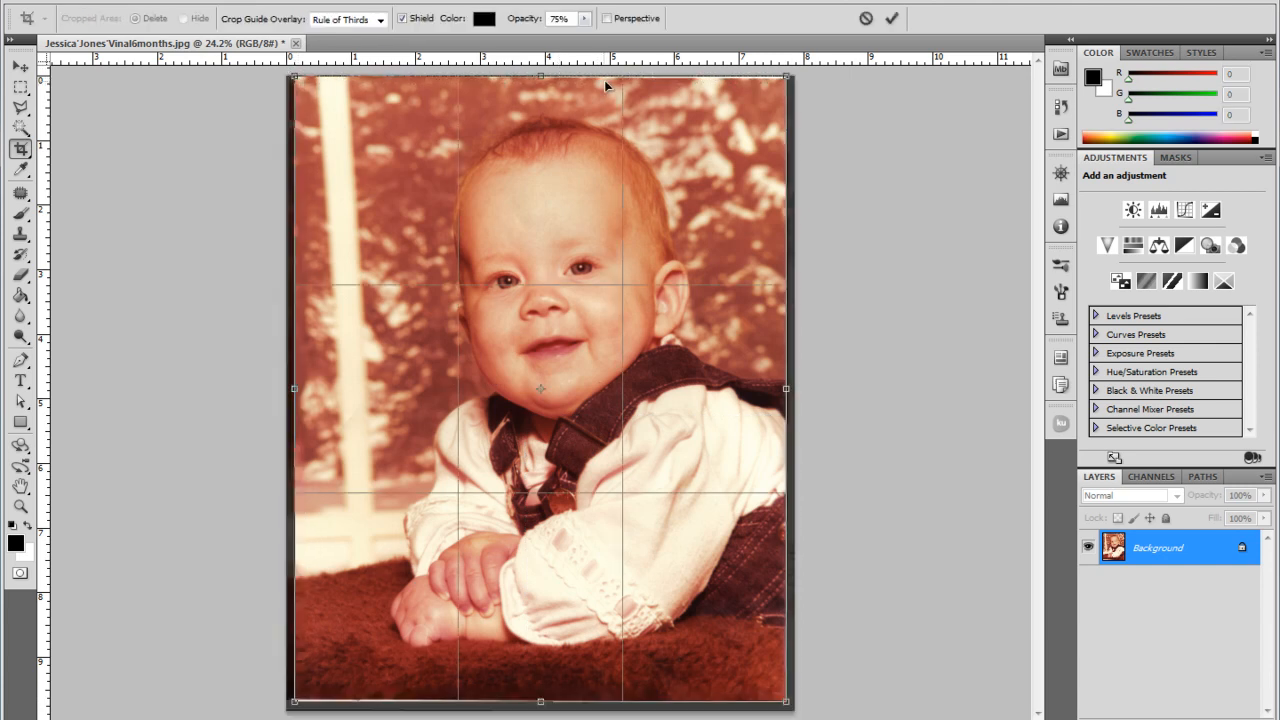
pyautogui.moveTo(540, 72); pyautogui.dragTo(541, 82)
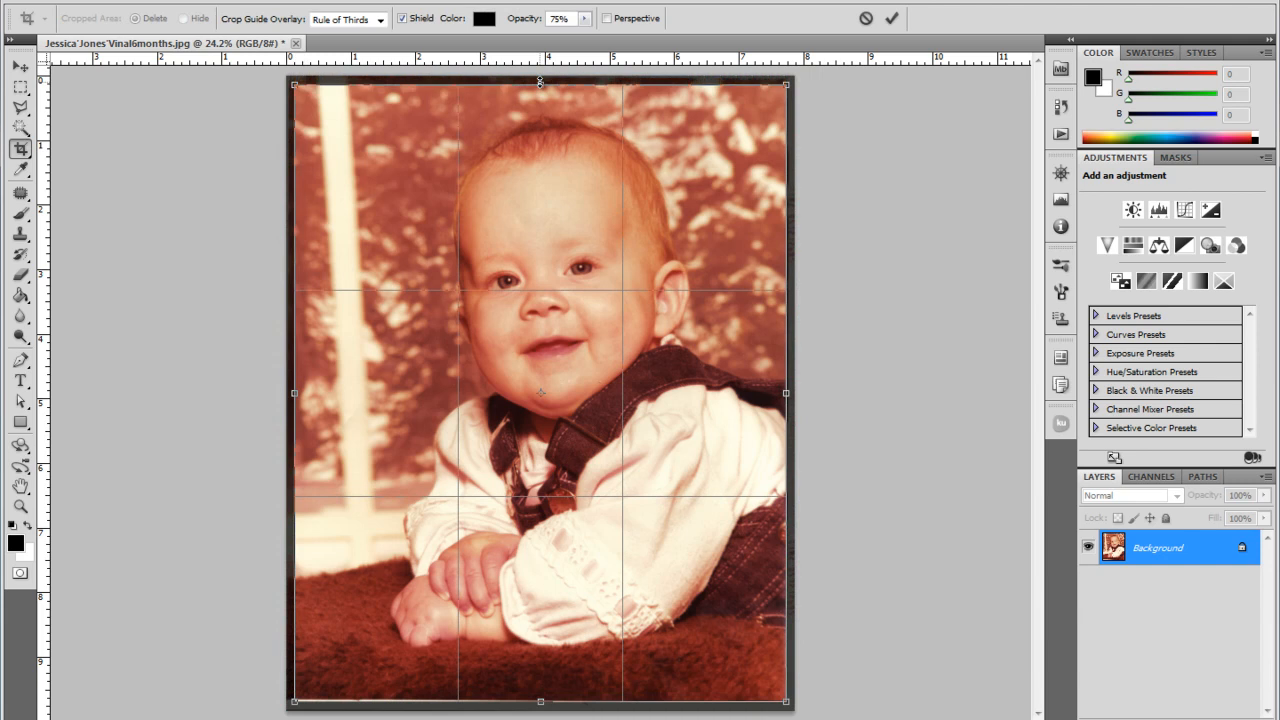
pyautogui.moveTo(540, 702); pyautogui.dragTo(541, 696)
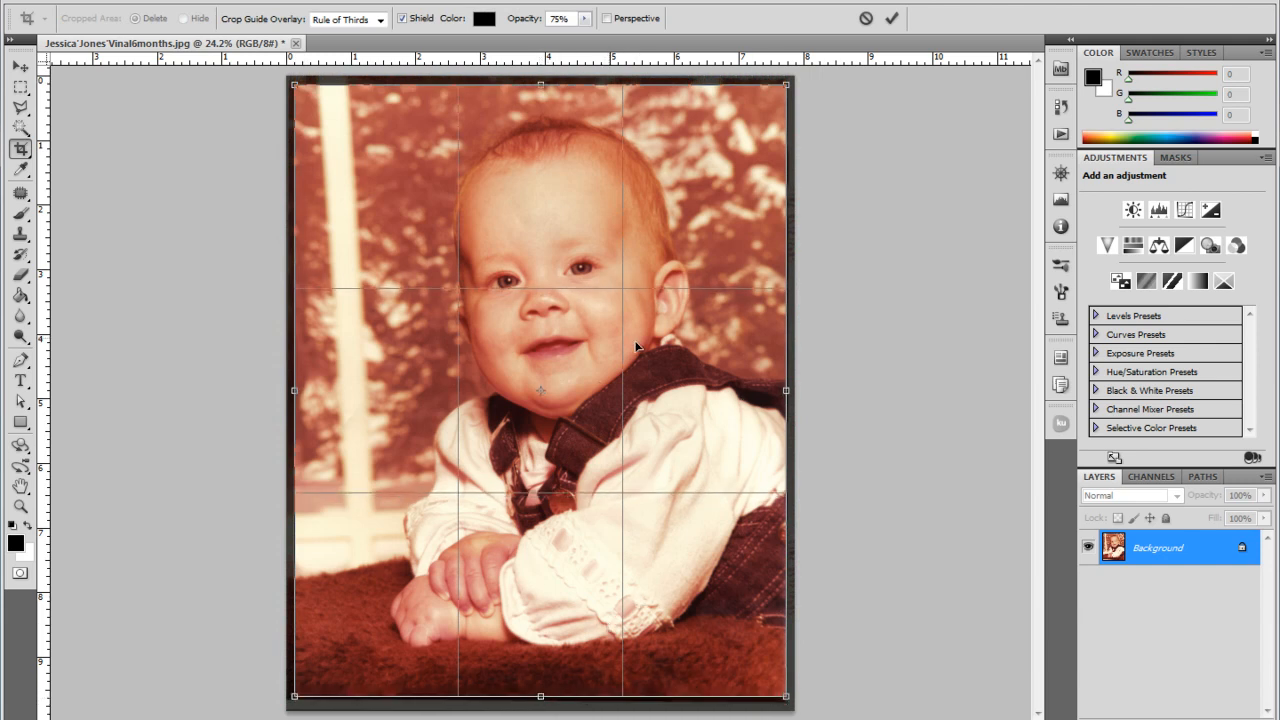
pyautogui.rightClick(660, 345)
pyautogui.click(702, 378)
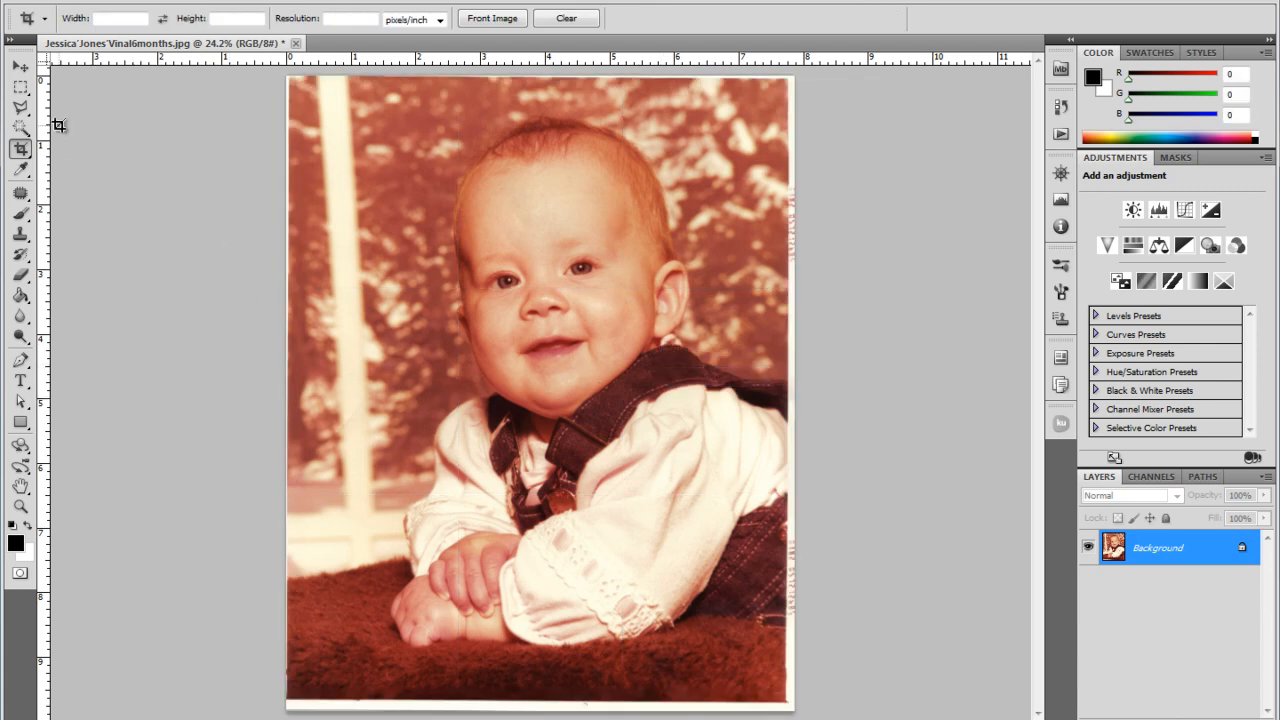
# Step: Straighten the photo with the Ruler tool, using a line along the bottom edge of the picture area
pyautogui.click(20, 170)
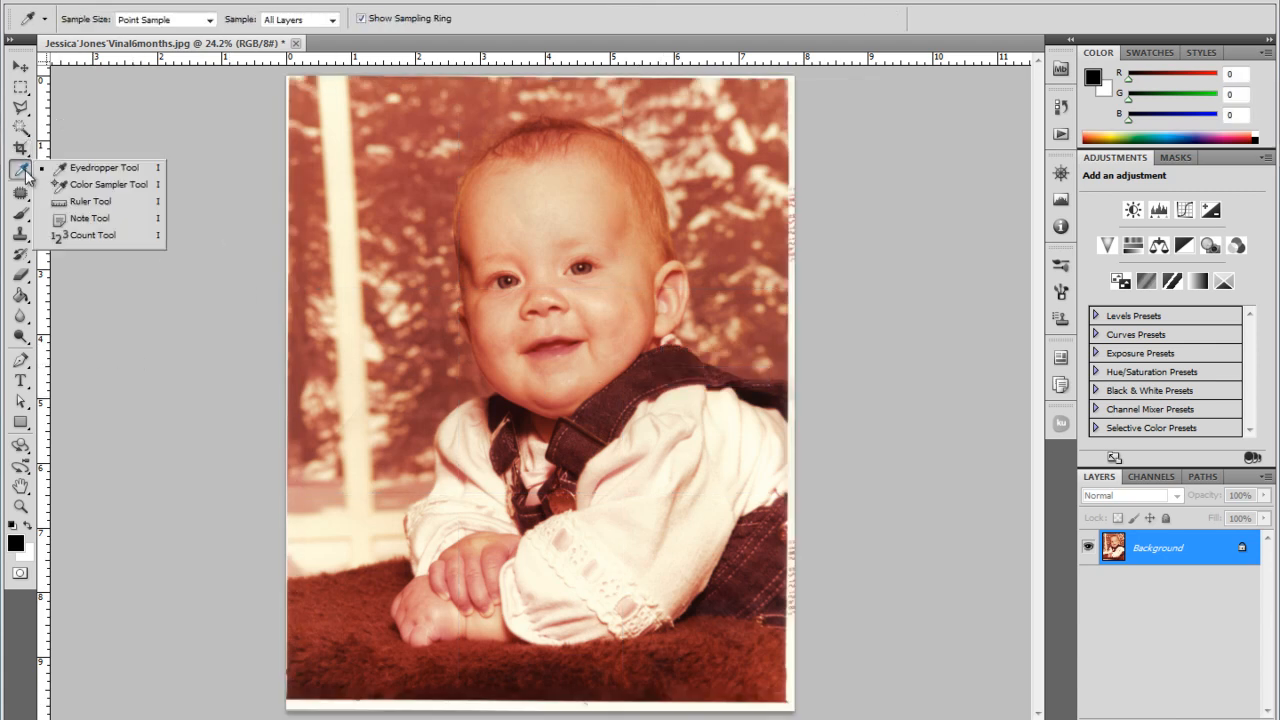
pyautogui.click(111, 200)
pyautogui.moveTo(292, 701); pyautogui.dragTo(786, 704)
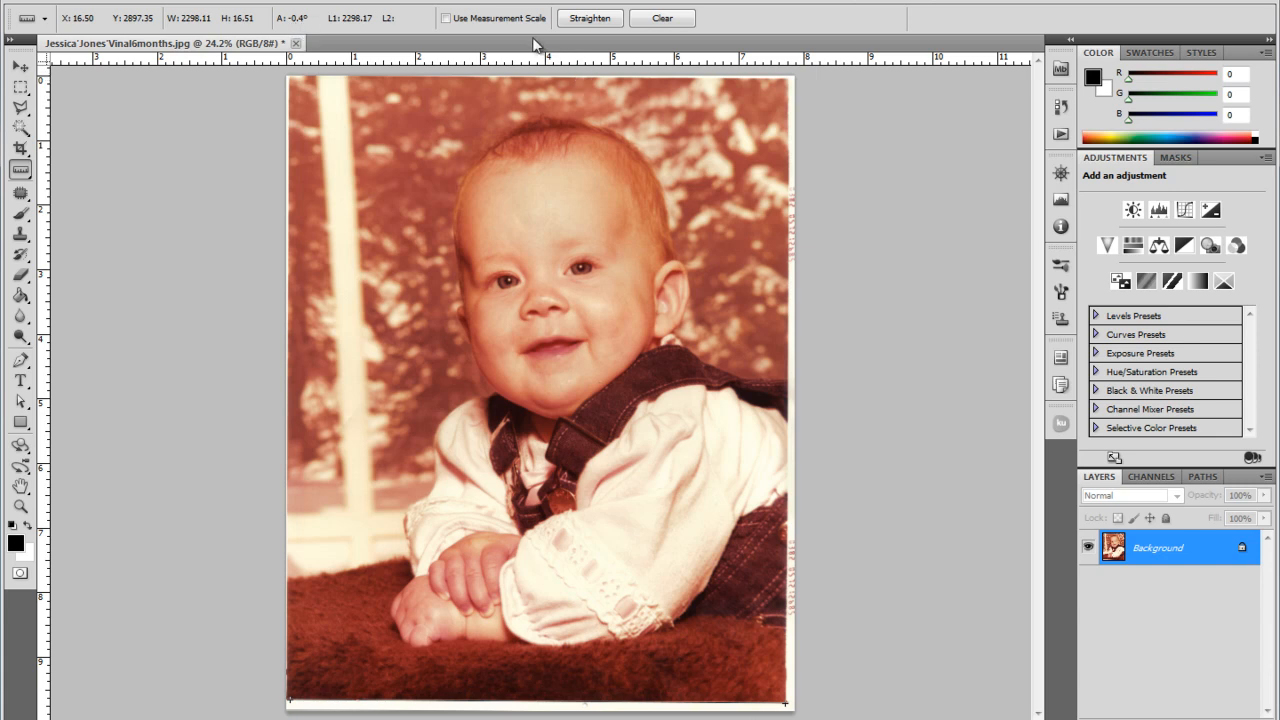
pyautogui.click(597, 20)
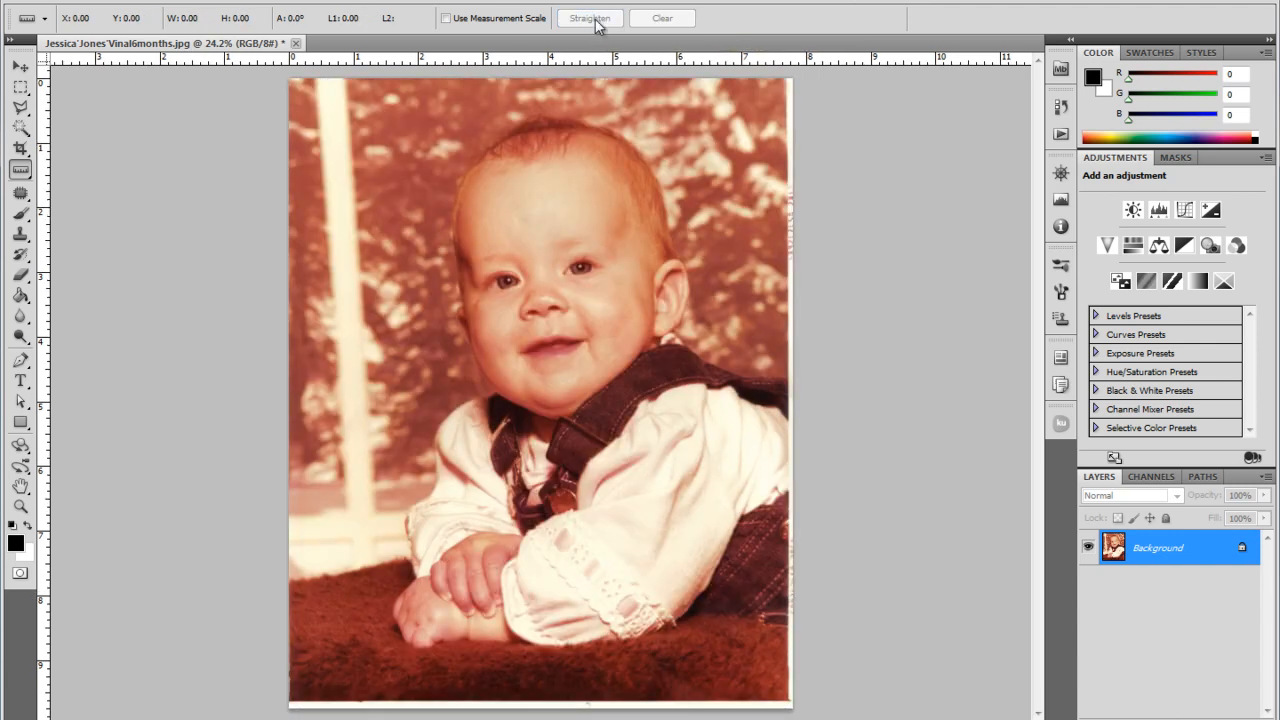
# Step: Crop the straightened photo to cut off the white borders along its right and bottom edges
pyautogui.click(20, 148)
pyautogui.moveTo(291, 76); pyautogui.dragTo(784, 698)
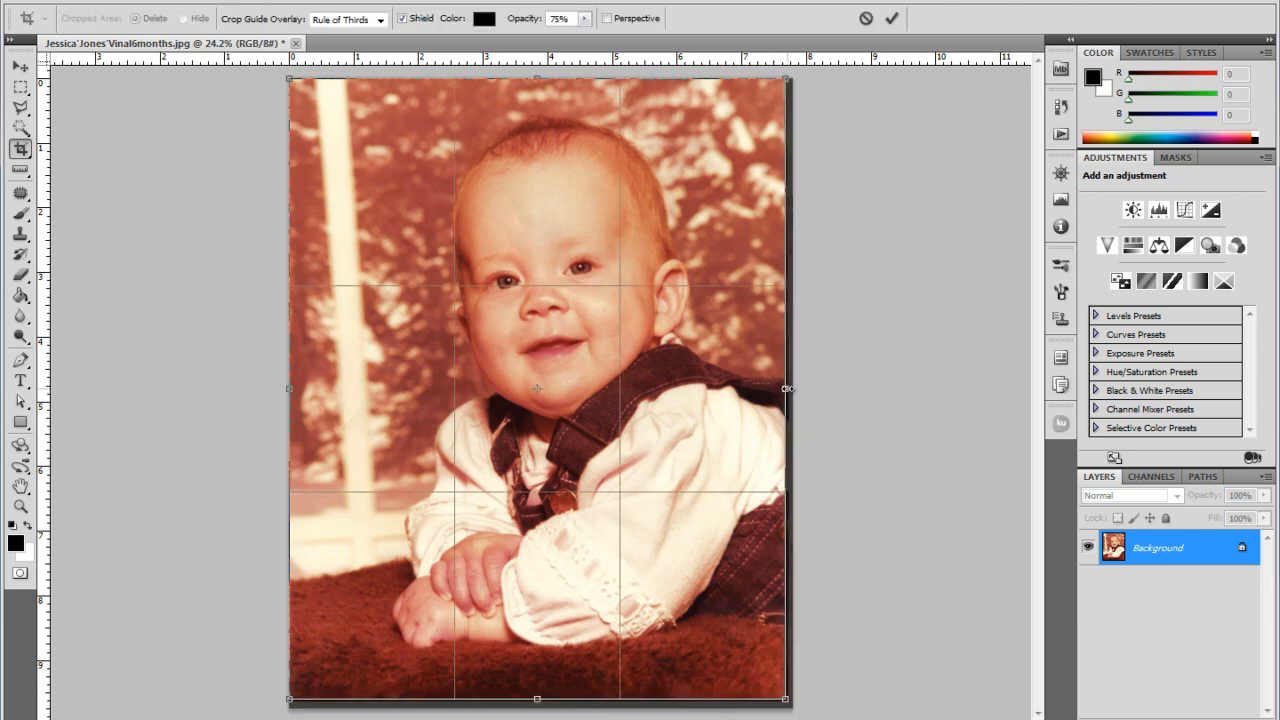
pyautogui.moveTo(788, 388); pyautogui.dragTo(371, 363)
pyautogui.hotkey('ctrl', '+')
pyautogui.hotkey('ctrl', '+')
pyautogui.hotkey('ctrl', '+')
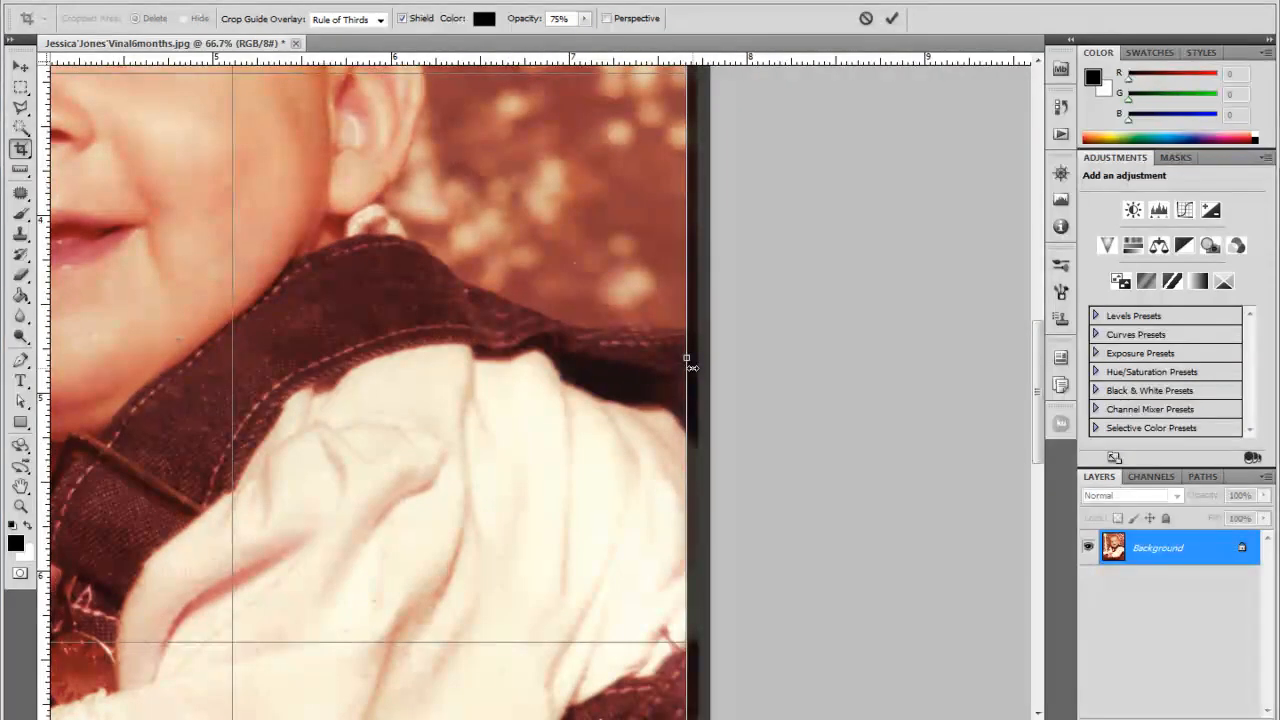
pyautogui.moveTo(683, 357); pyautogui.dragTo(694, 358)
pyautogui.moveTo(500, 457); pyautogui.dragTo(691, 328)
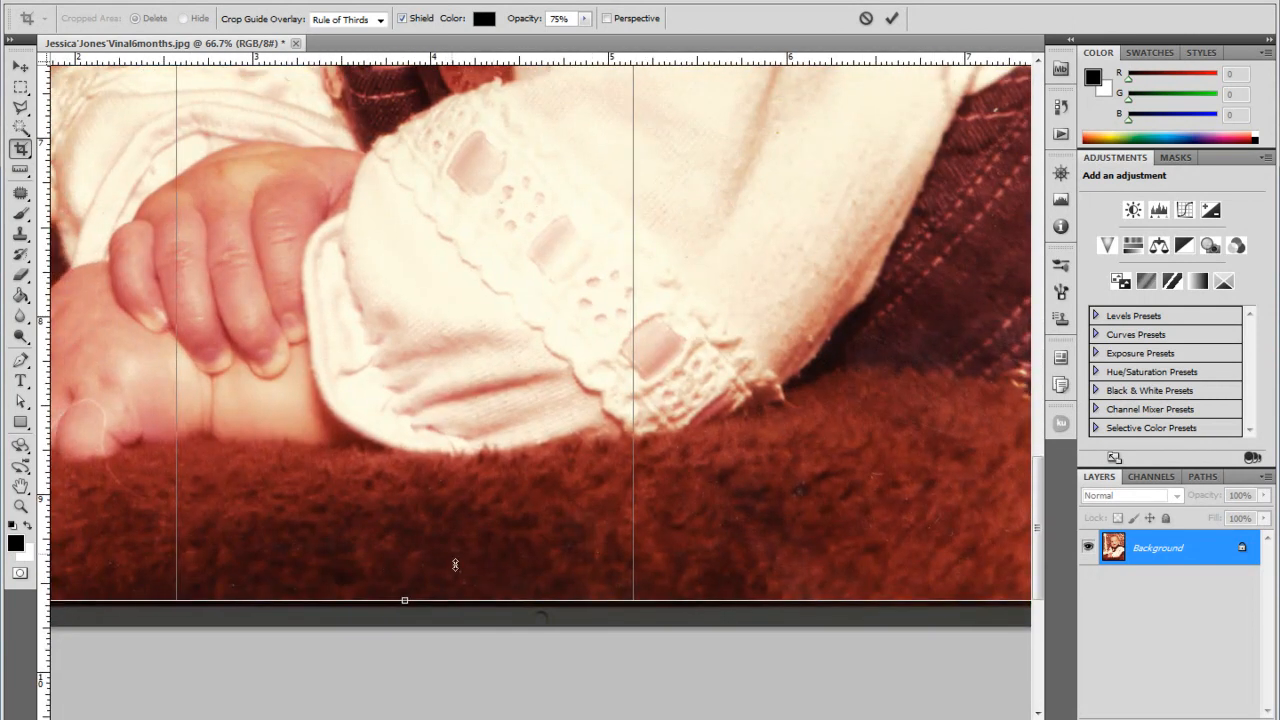
pyautogui.moveTo(408, 600); pyautogui.dragTo(413, 603)
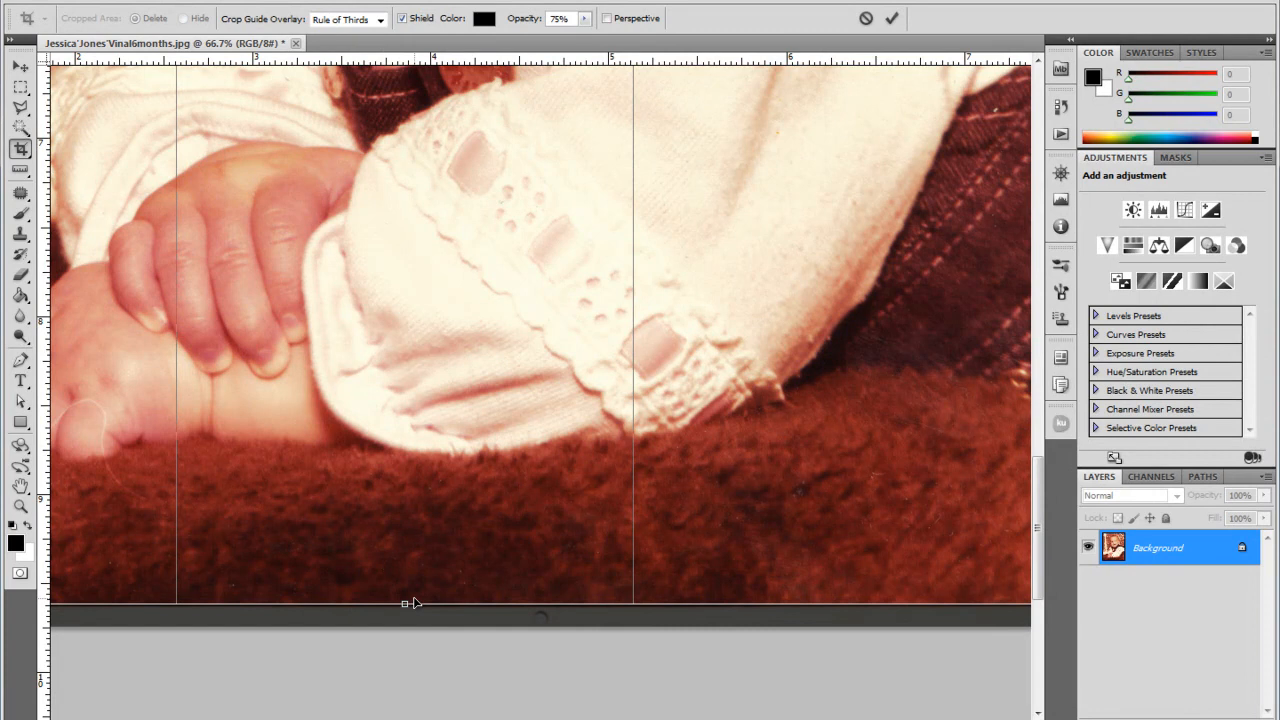
pyautogui.hotkey('ctrl', '0')
pyautogui.press('Return')
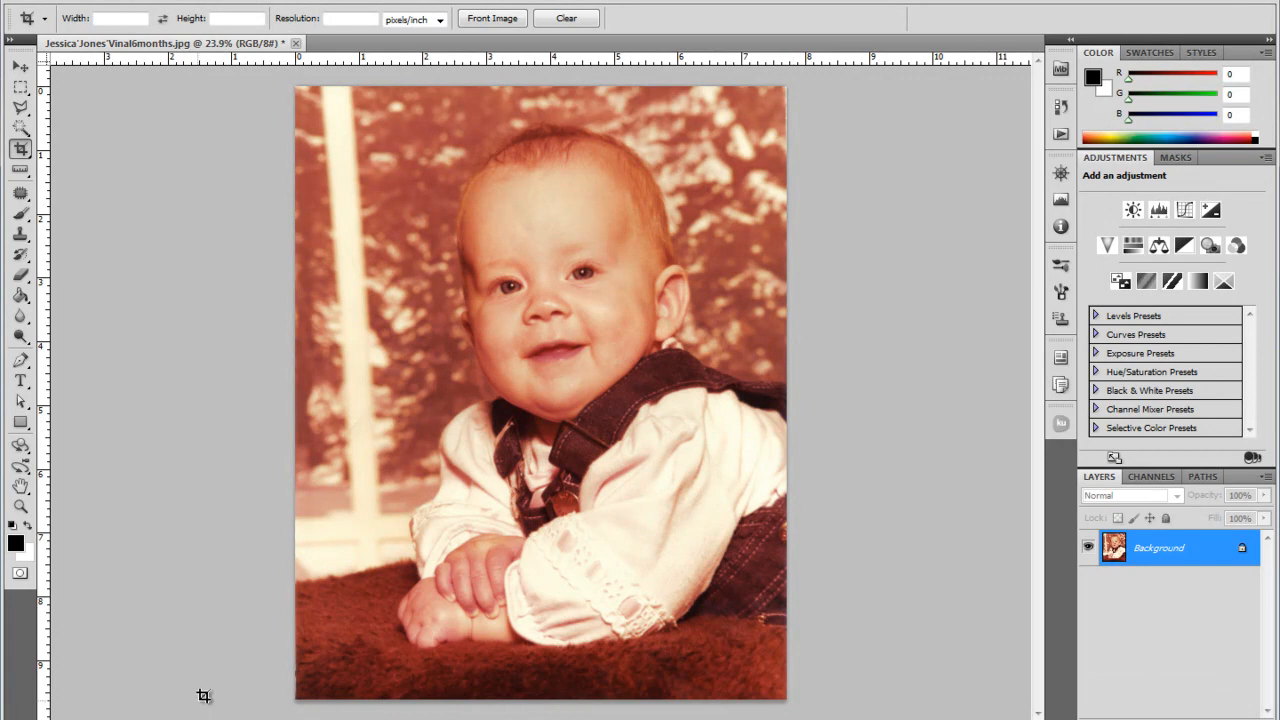
# Step: Crop the photo again to trim the remaining ragged white sliver along its right edge
pyautogui.moveTo(288, 694); pyautogui.dragTo(793, 153)
pyautogui.hotkey('ctrl', '+')
pyautogui.hotkey('ctrl', '+')
pyautogui.hotkey('ctrl', '+')
pyautogui.hotkey('ctrl', '+')
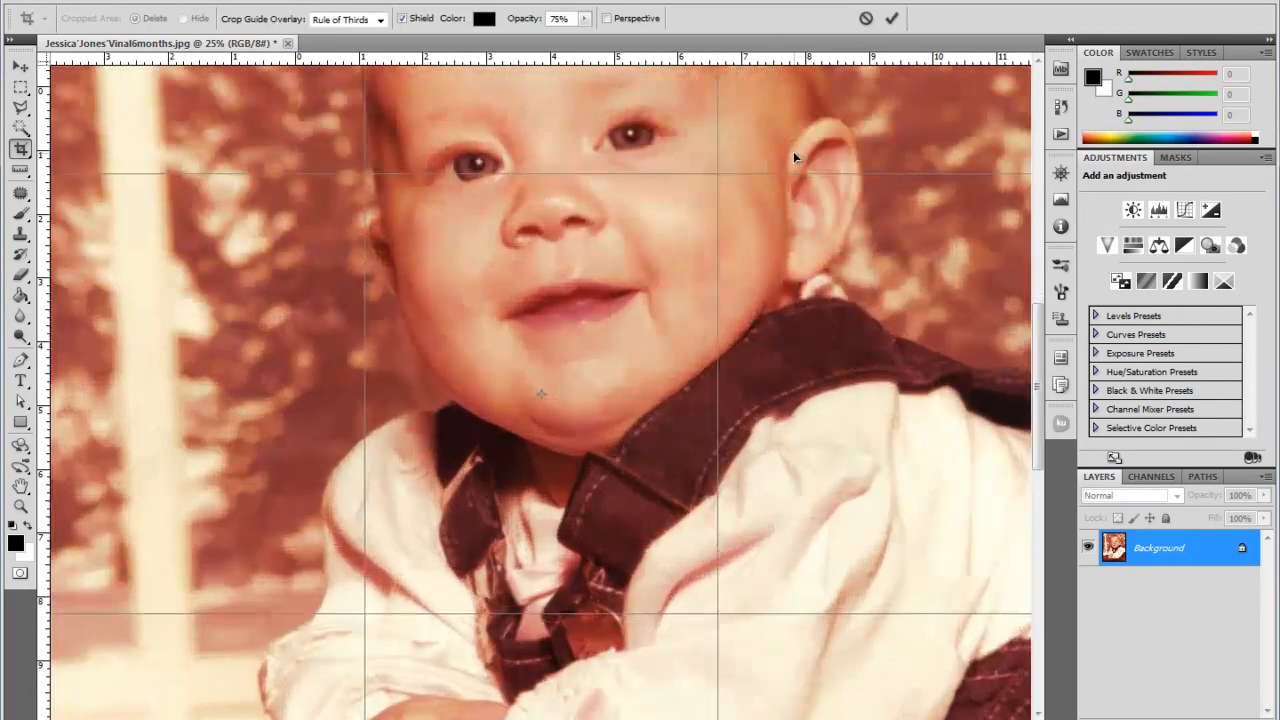
pyautogui.rightClick(794, 155)
pyautogui.press('Escape')
pyautogui.scroll(8, 566, 457)
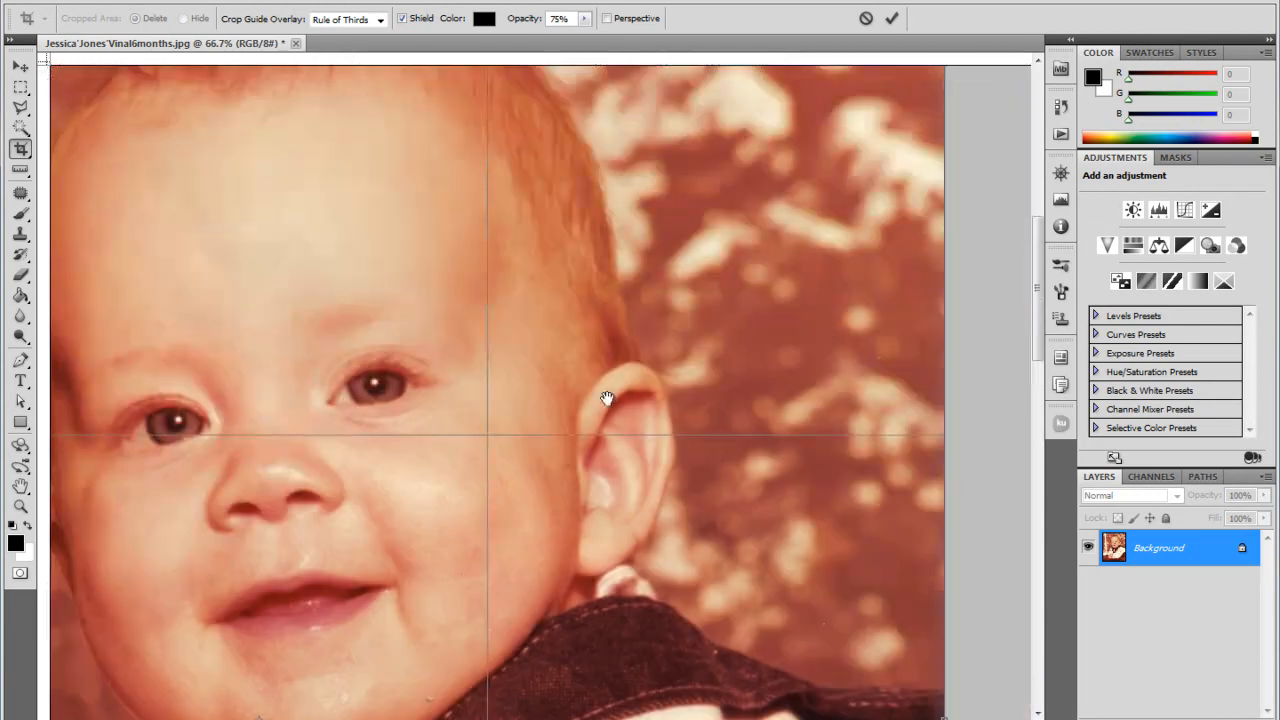
pyautogui.hscroll(5, 723, 297)
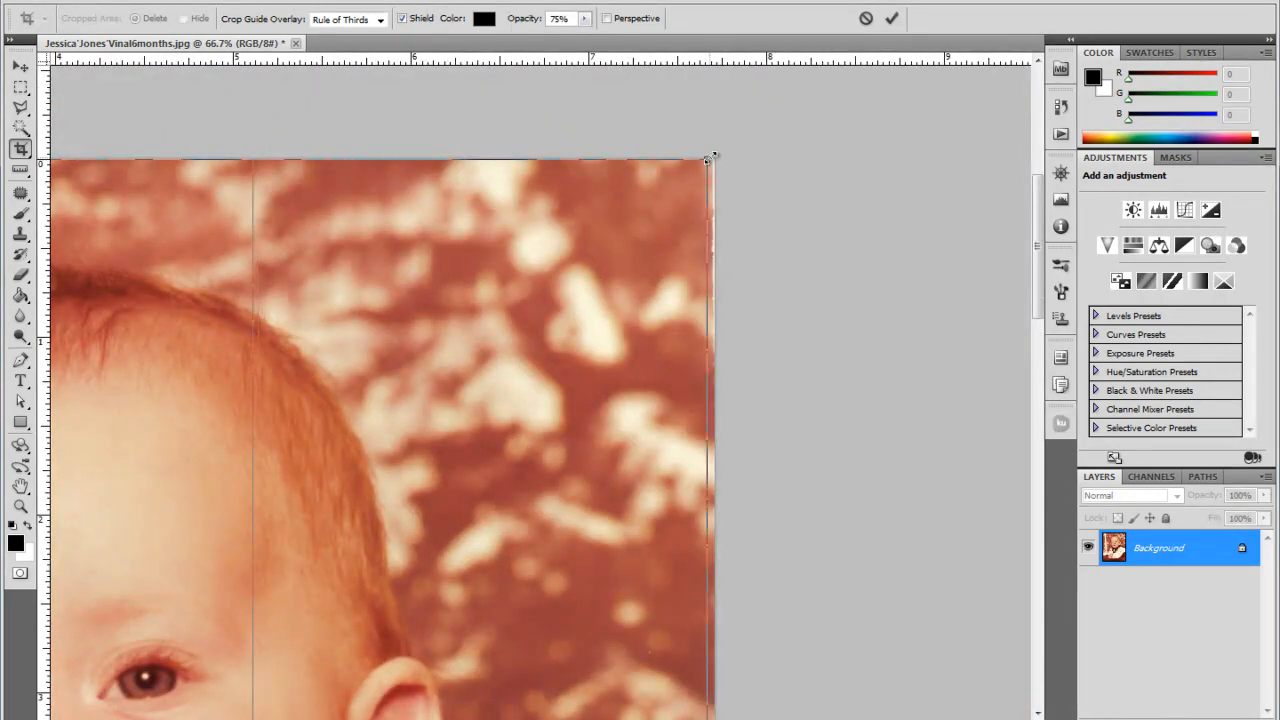
pyautogui.hotkey('ctrl', '+')
pyautogui.hotkey('ctrl', '+')
pyautogui.hotkey('ctrl', '+')
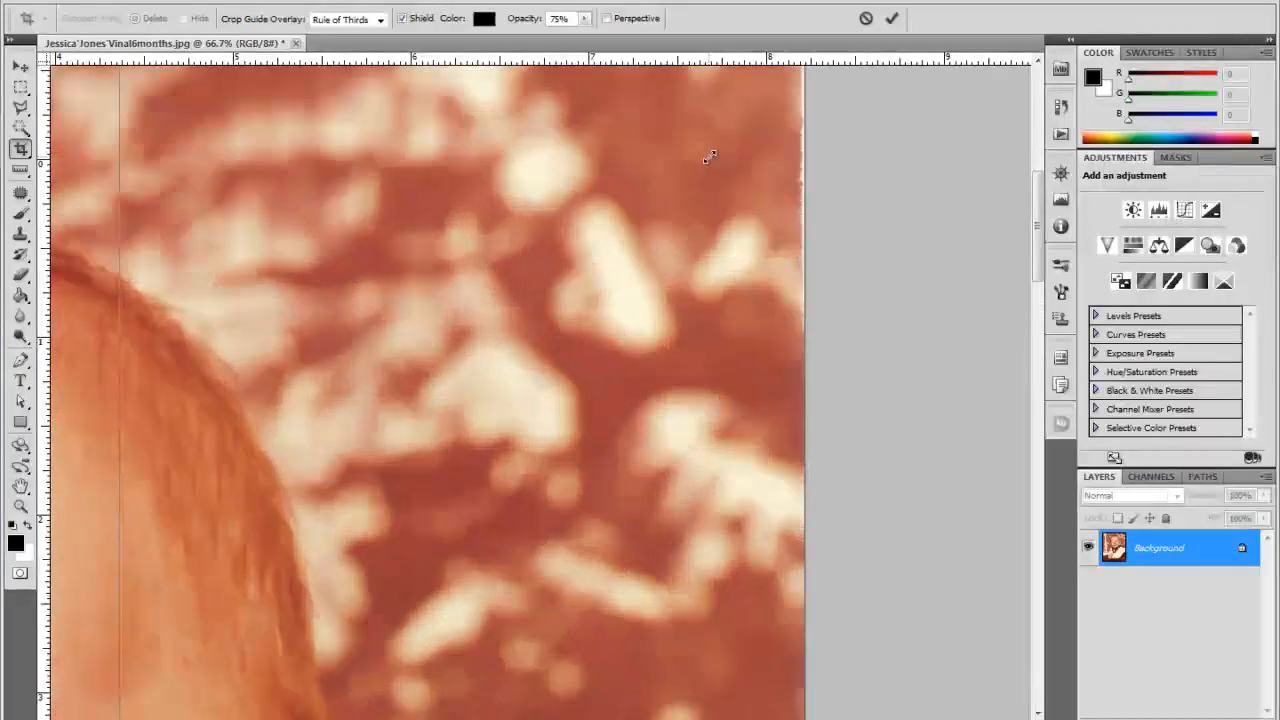
pyautogui.moveTo(774, 162); pyautogui.dragTo(574, 403)
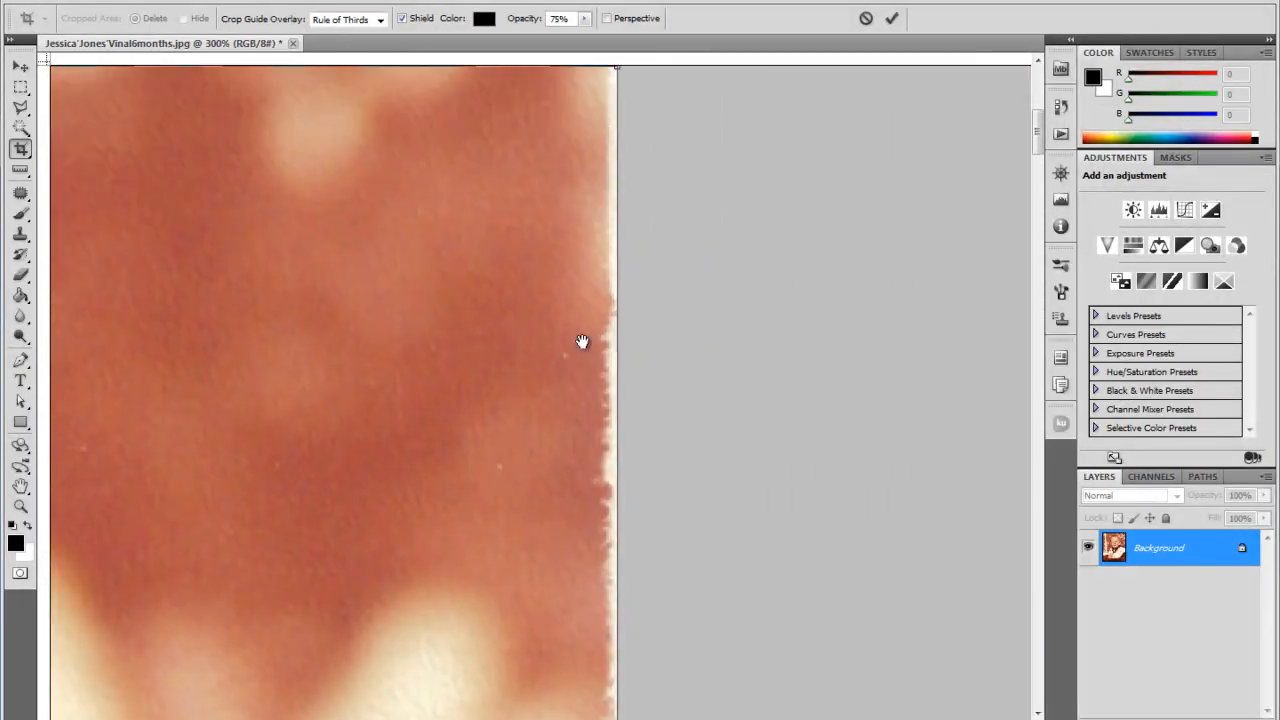
pyautogui.moveTo(577, 256); pyautogui.dragTo(545, 244)
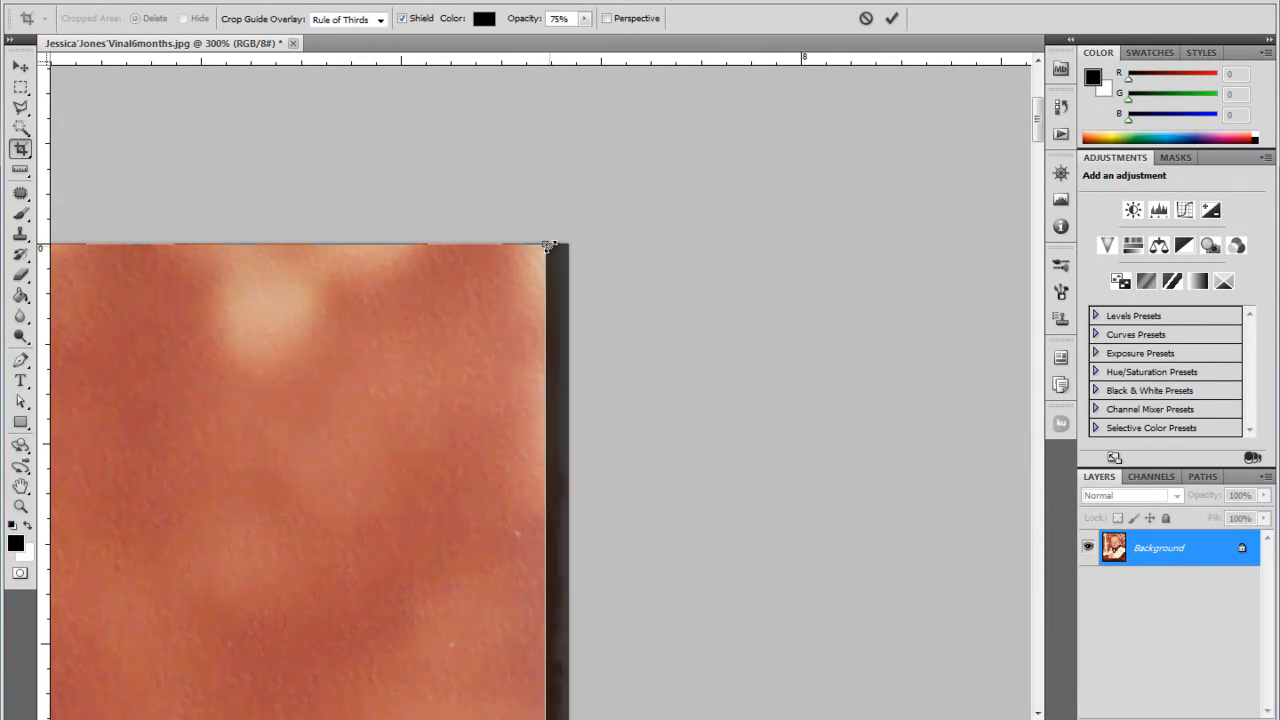
pyautogui.hotkey('ctrl', '0')
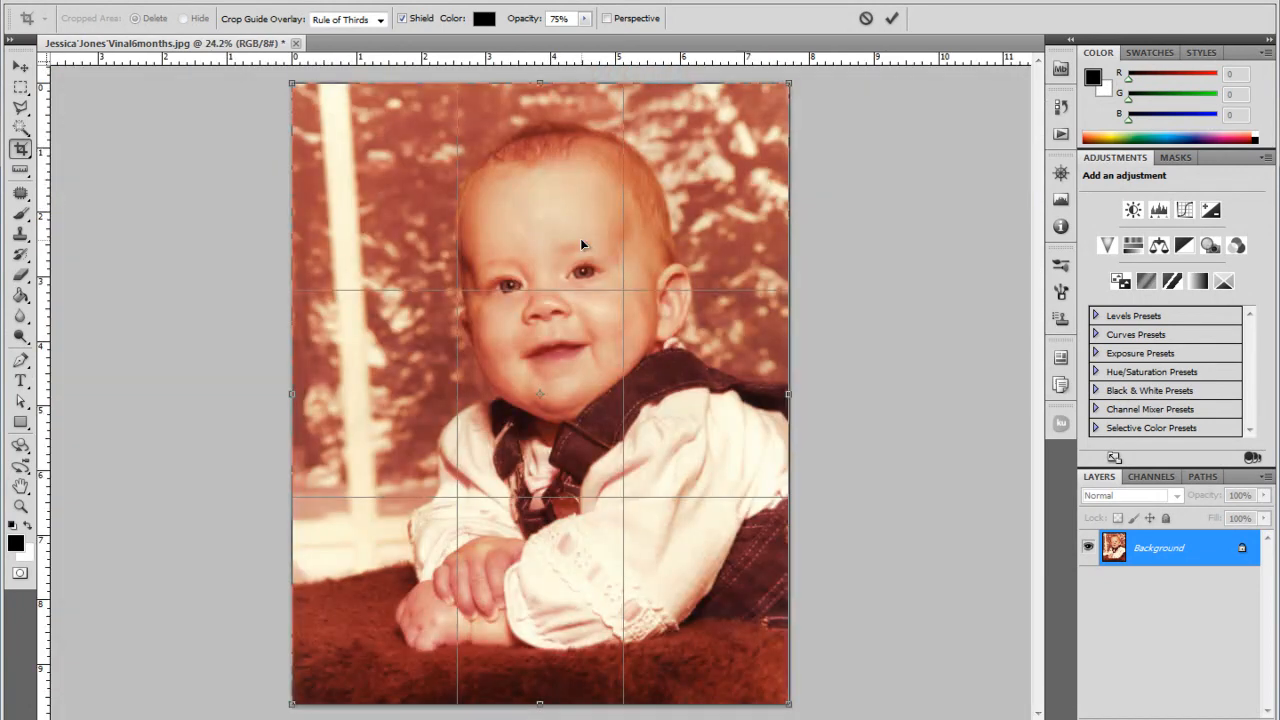
pyautogui.press('Return')
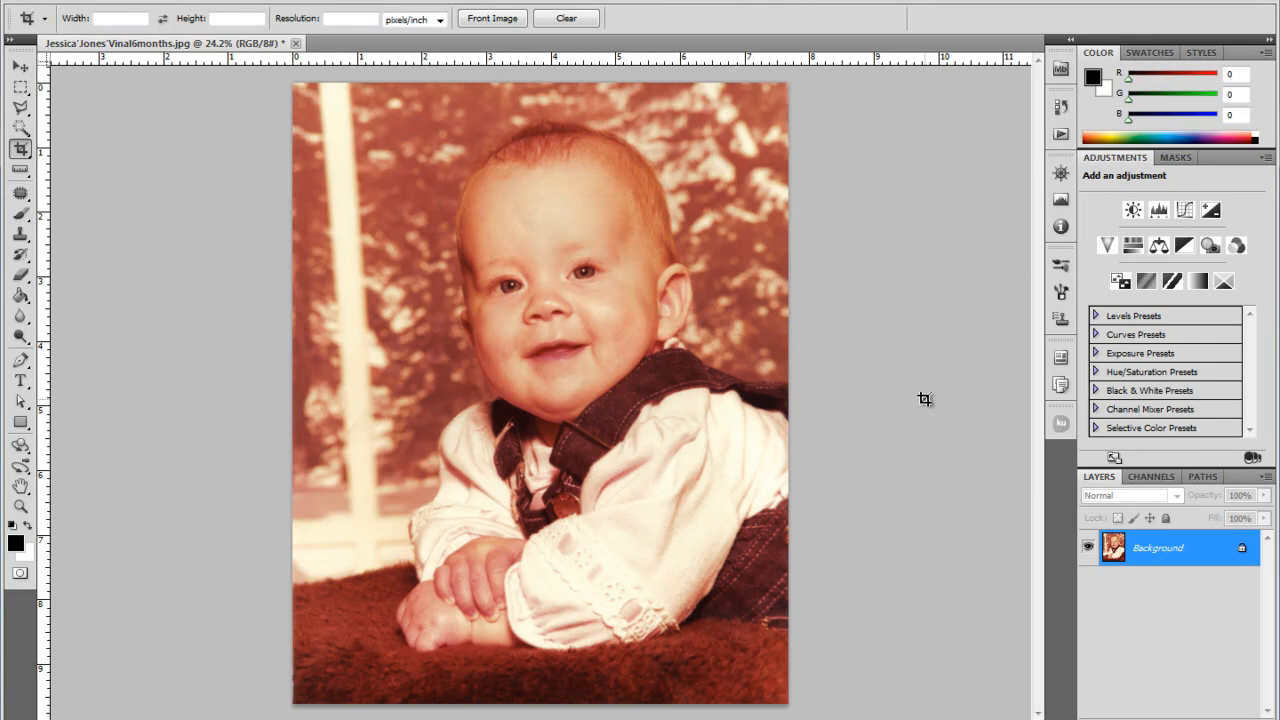
# Step: Add a Levels adjustment layer with Auto correction and set its white point from the baby's white sleeve
pyautogui.click(1157, 211)
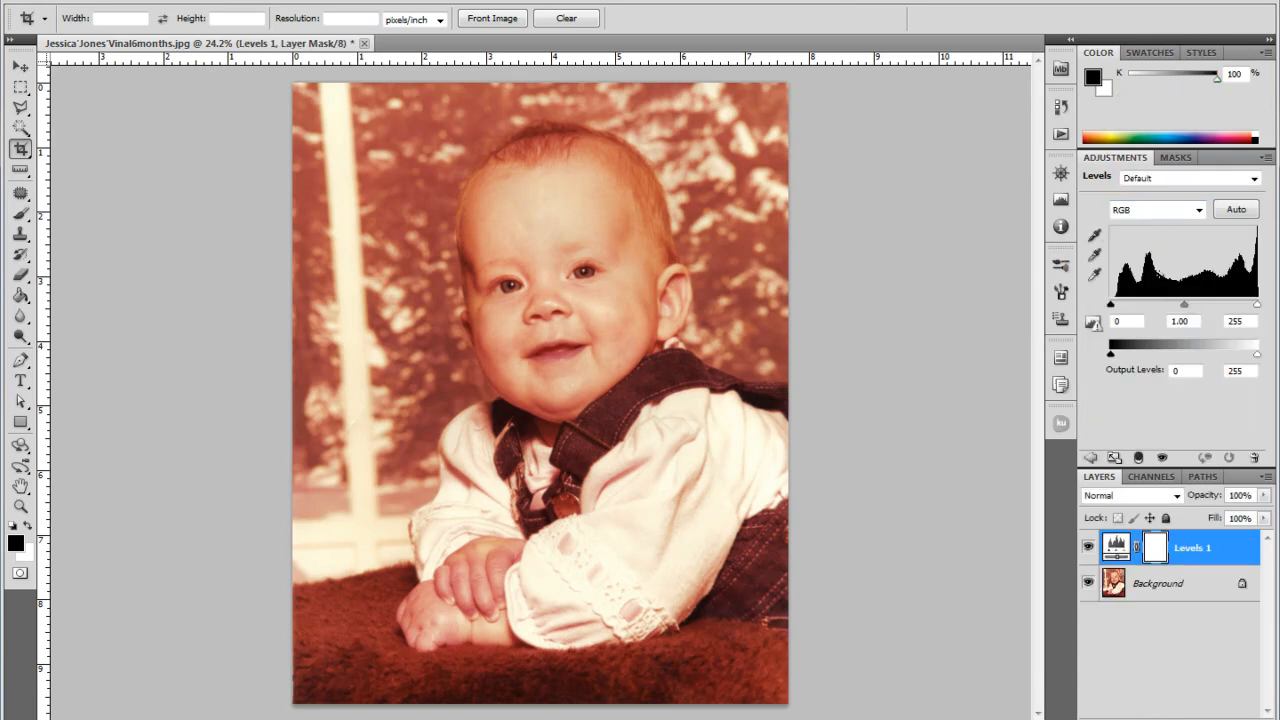
pyautogui.click(1236, 210)
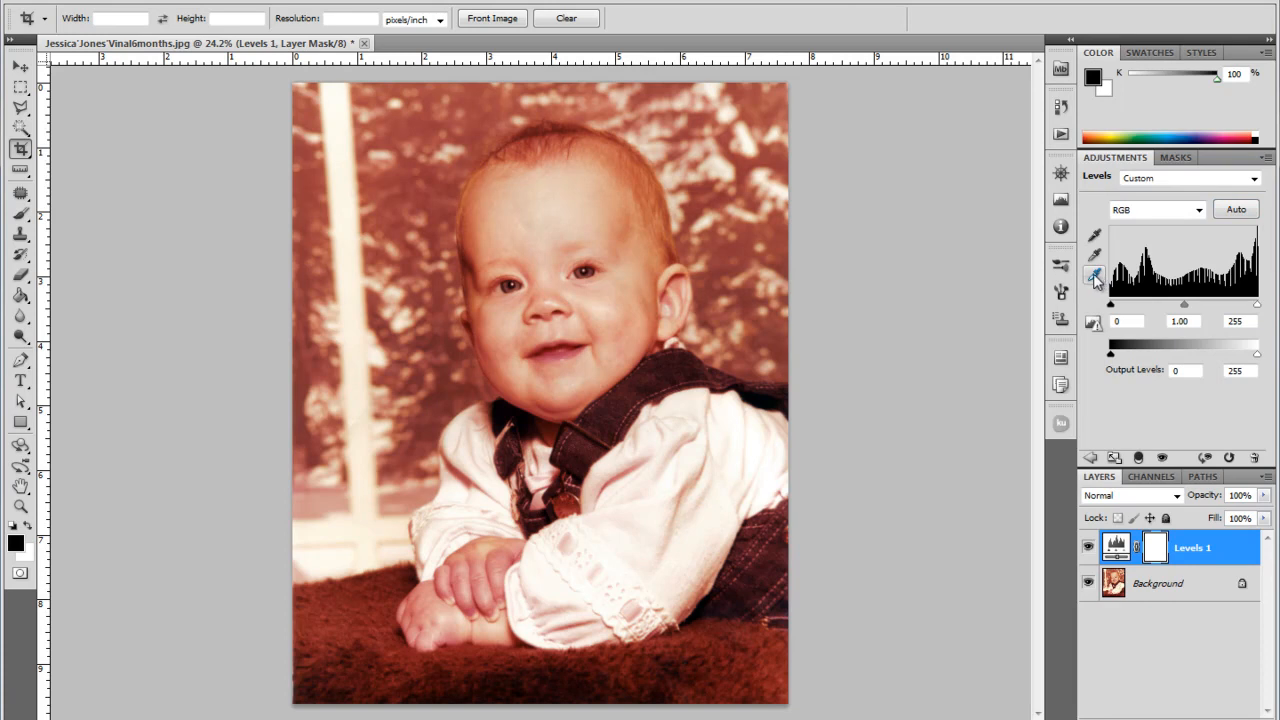
pyautogui.click(1095, 276)
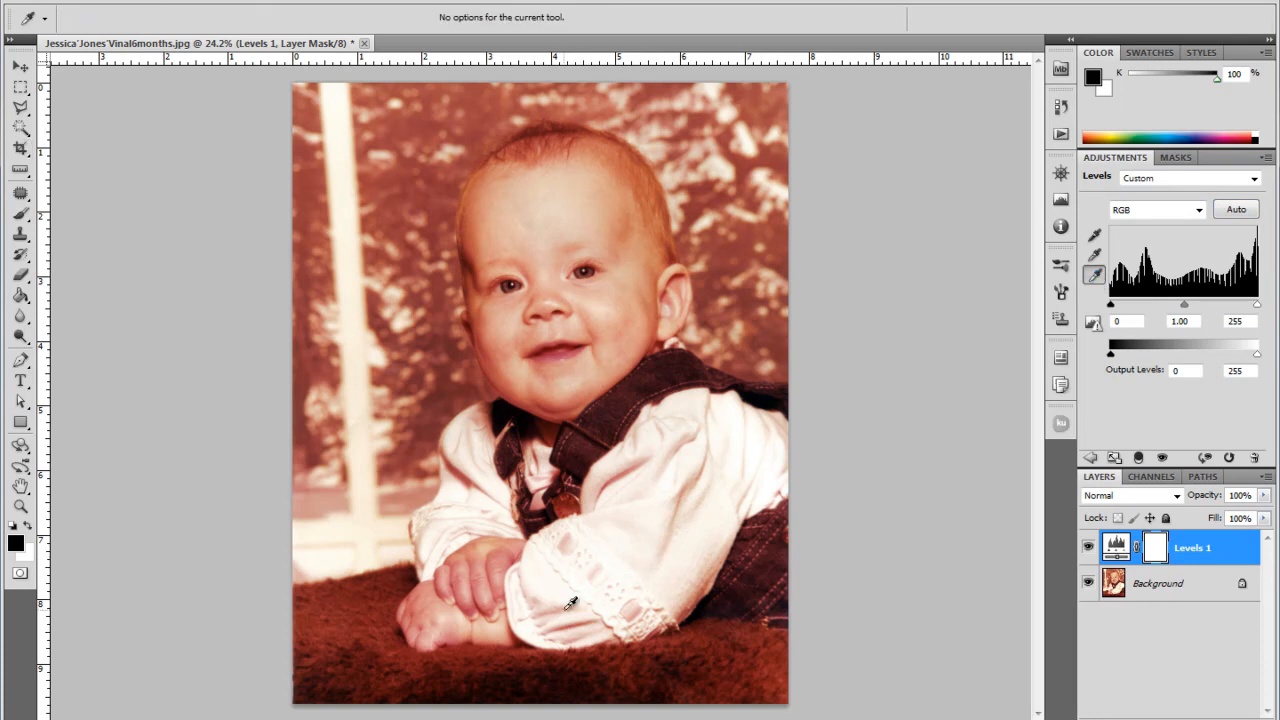
pyautogui.click(596, 598)
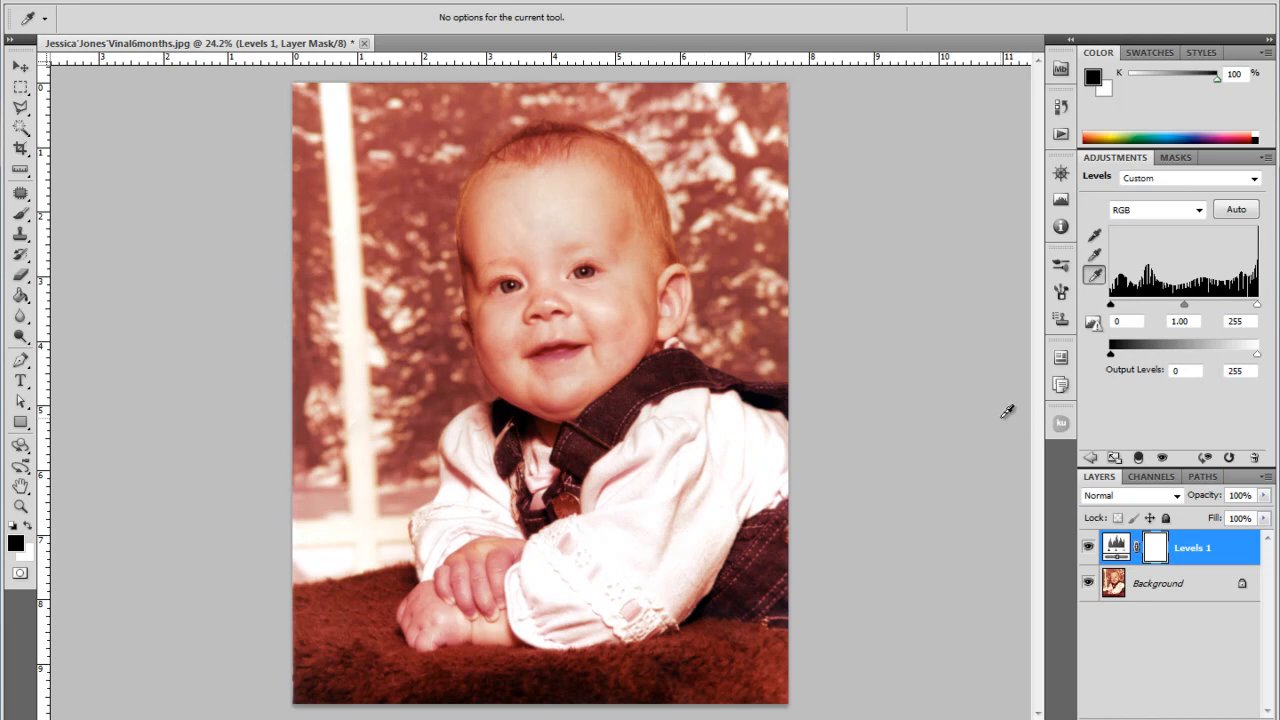
# Step: Set the Levels black point by sampling the dark areas of the baby's overalls
pyautogui.click(1095, 236)
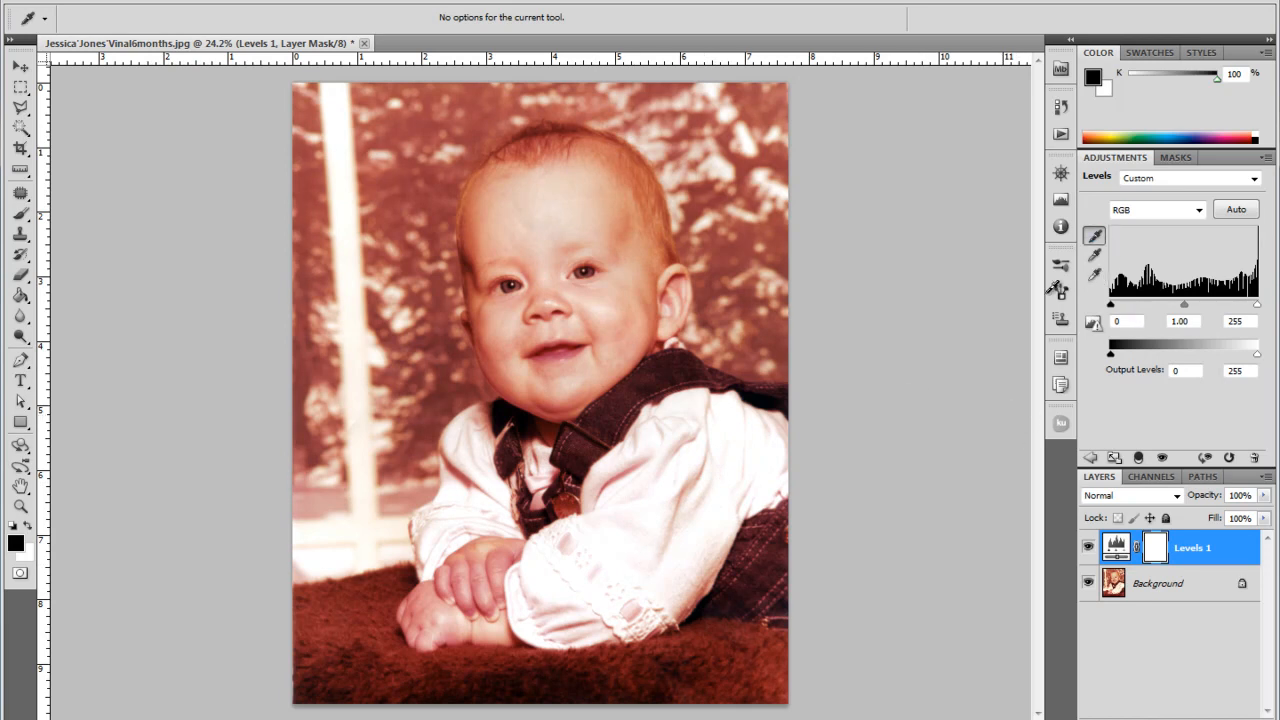
pyautogui.click(697, 610)
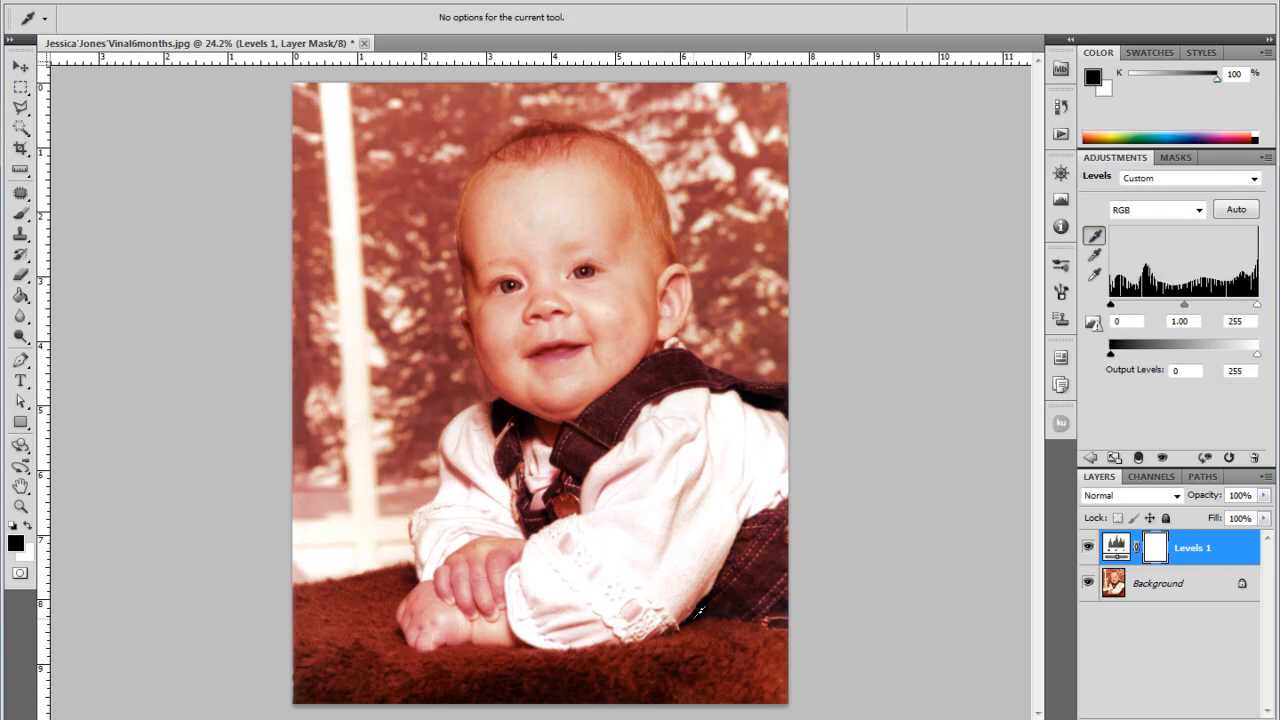
pyautogui.click(765, 391)
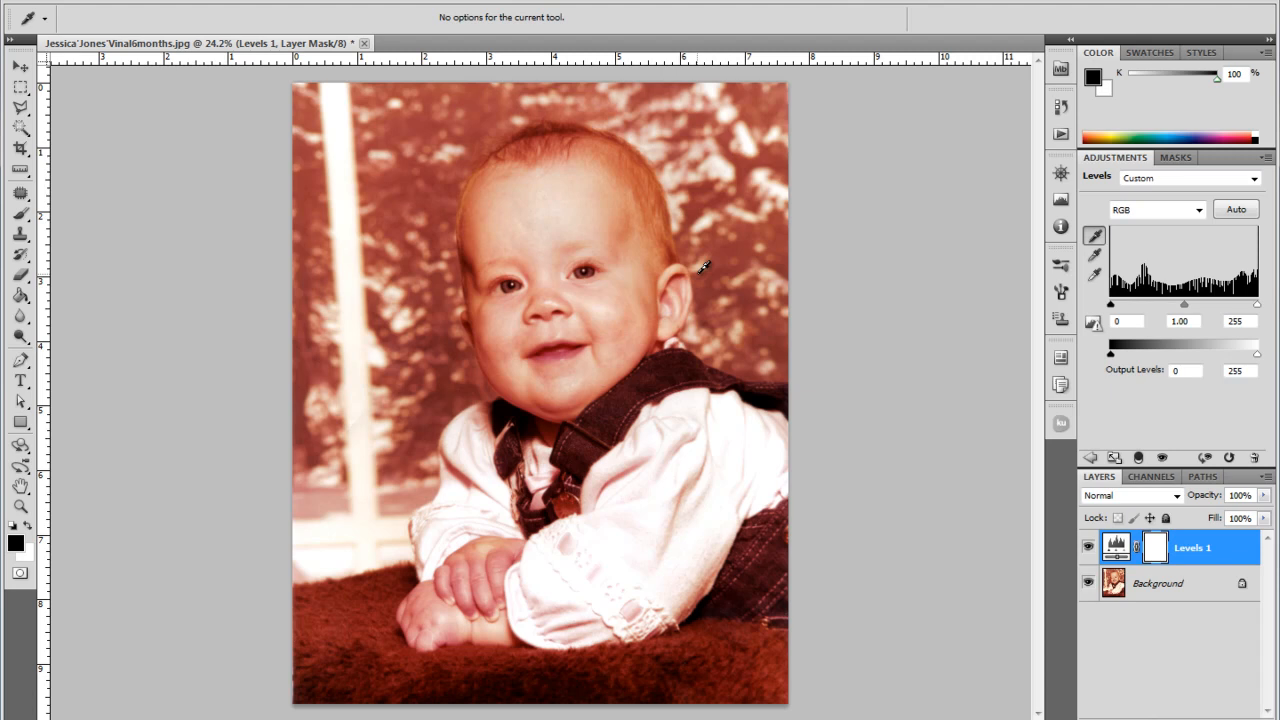
# Step: Set the Levels midtone values to 0.42 for the Red channel and 0.85 for the Blue channel
pyautogui.click(1195, 212)
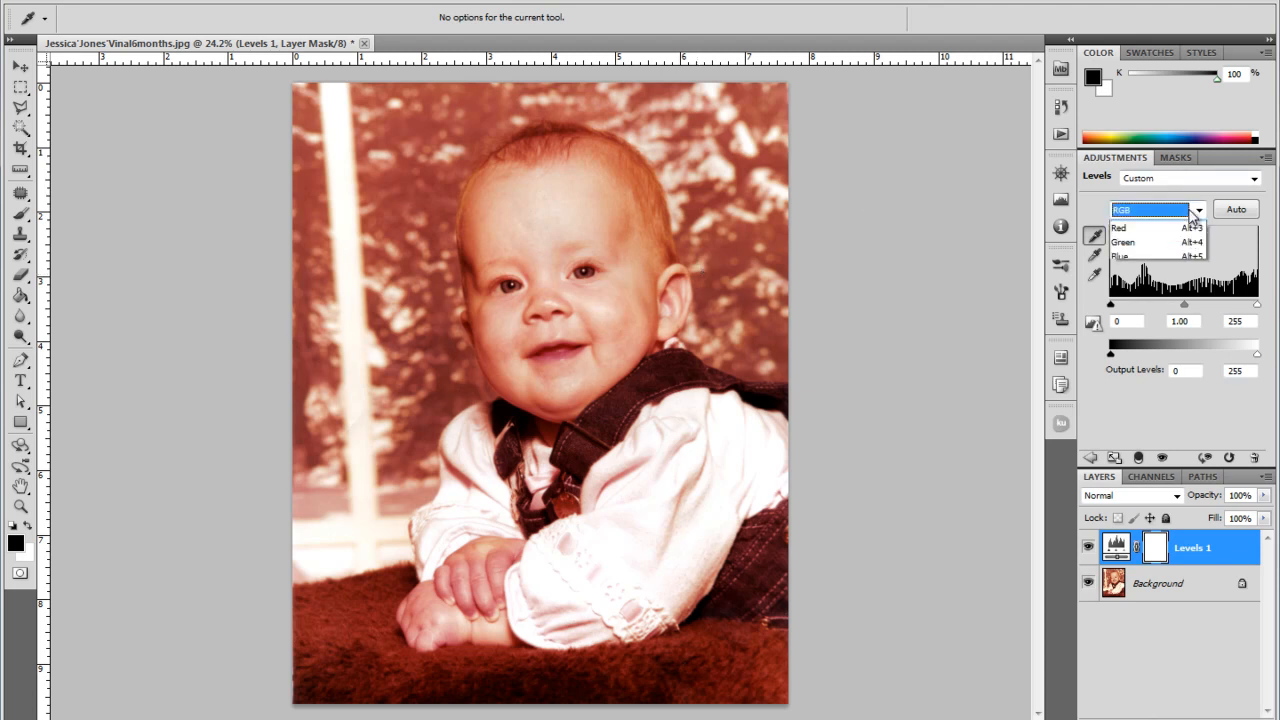
pyautogui.click(1164, 230)
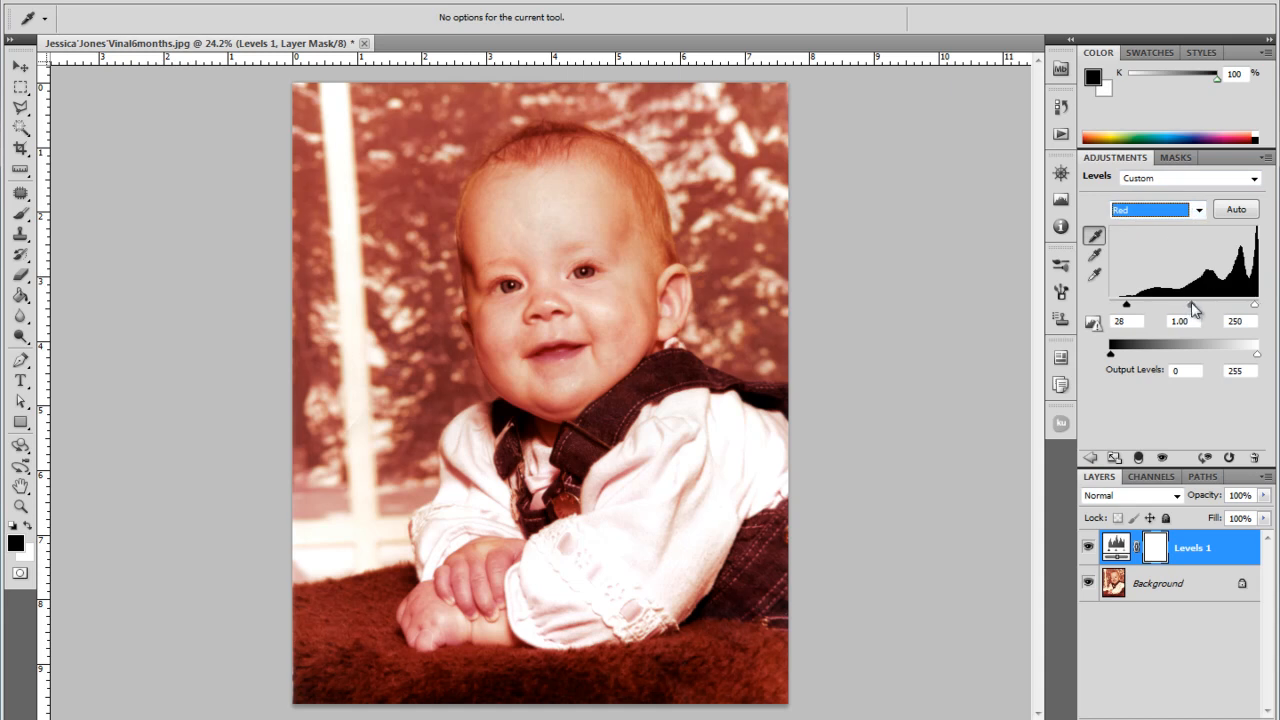
pyautogui.moveTo(1199, 307); pyautogui.dragTo(1206, 308)
pyautogui.moveTo(1211, 300); pyautogui.dragTo(1221, 298)
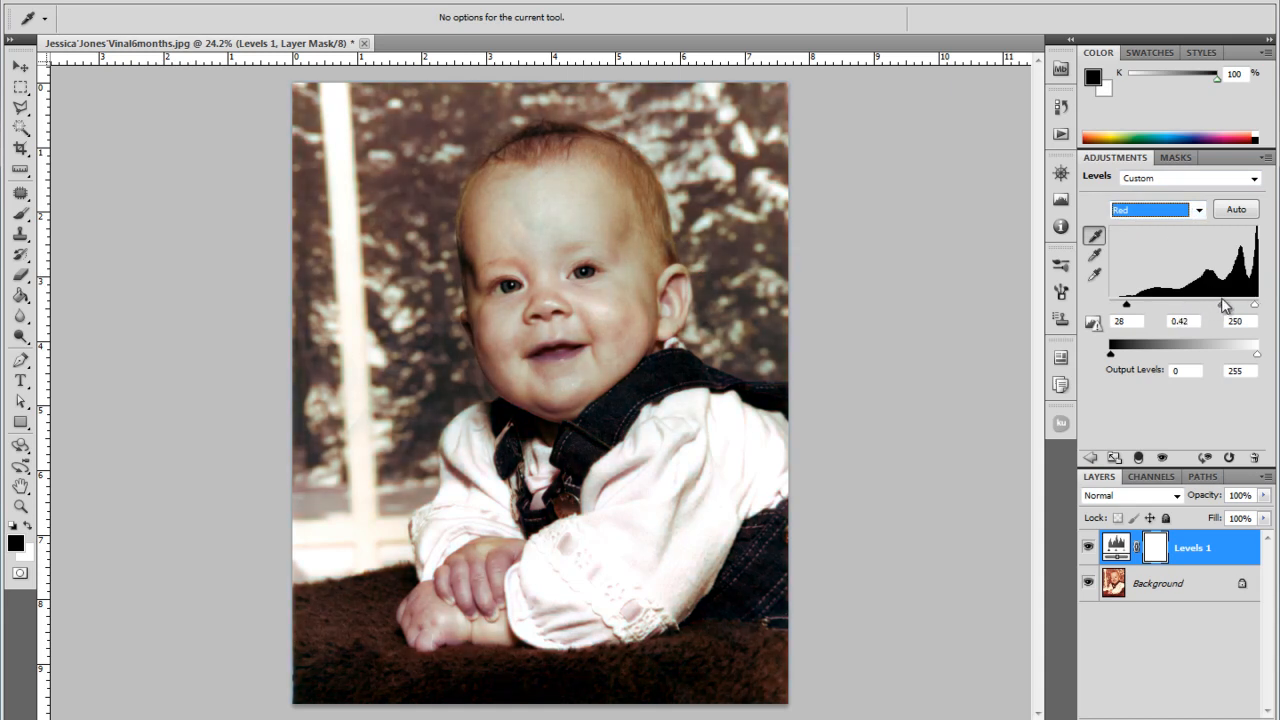
pyautogui.click(1198, 210)
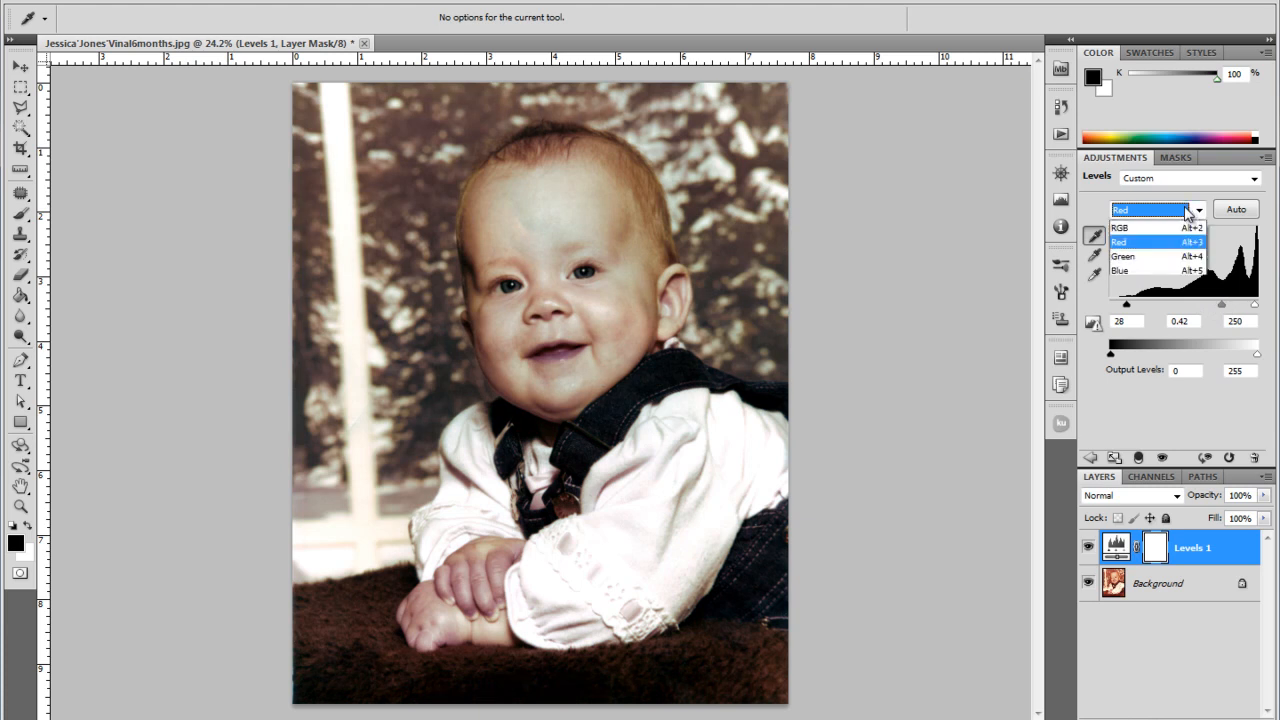
pyautogui.click(1170, 271)
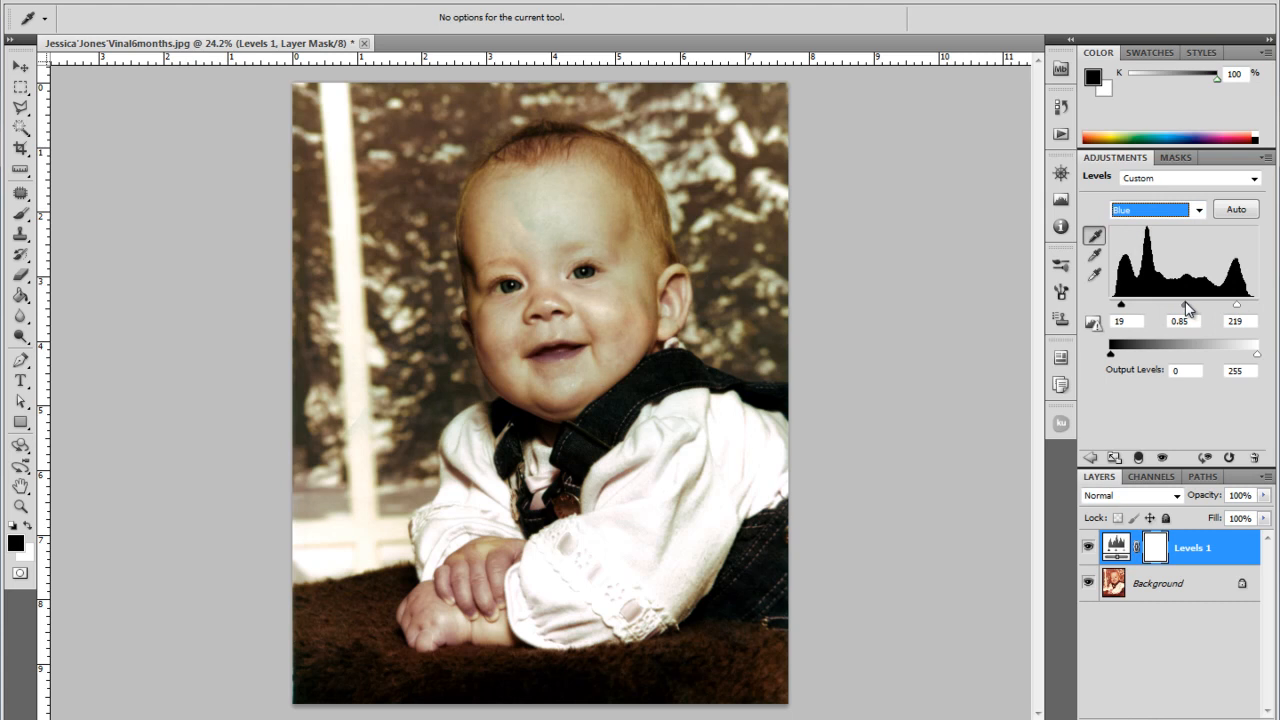
# Step: Try a Levels midtone value of 1.06 for the Green channel and reset it to 1.00
pyautogui.click(1172, 214)
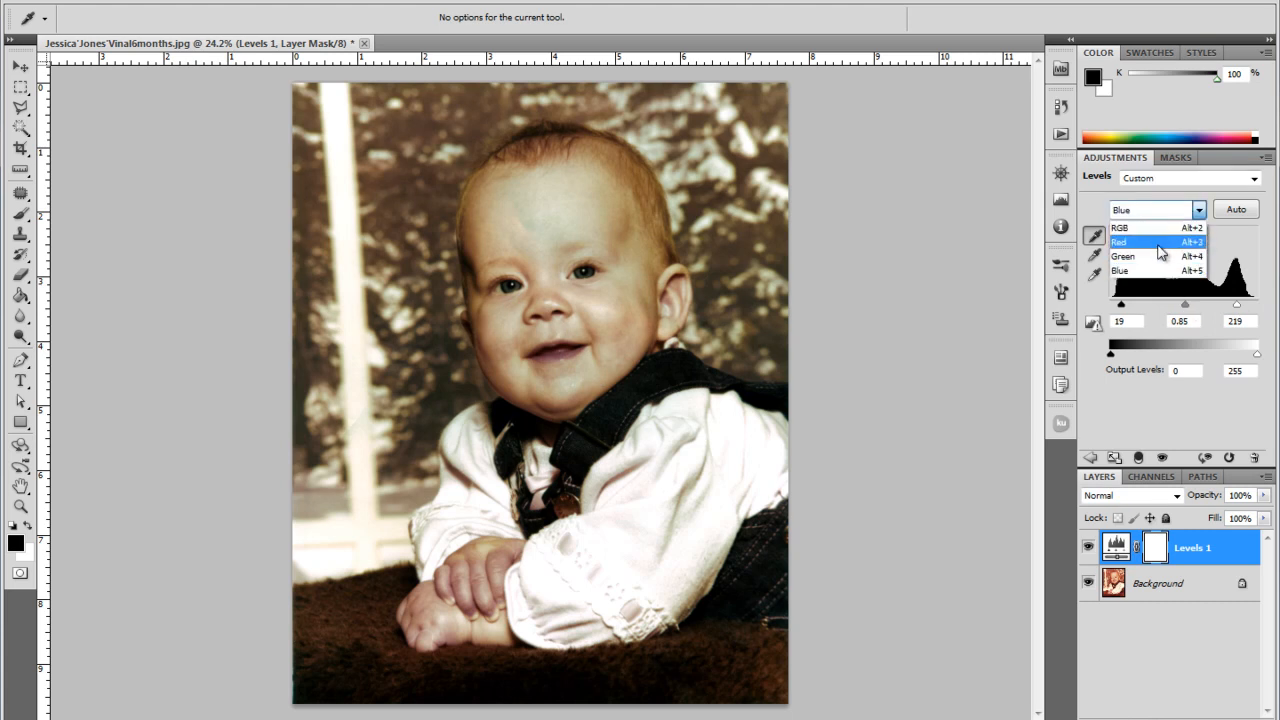
pyautogui.click(1160, 257)
pyautogui.moveTo(1186, 304); pyautogui.dragTo(1186, 306)
pyautogui.click(1192, 318)
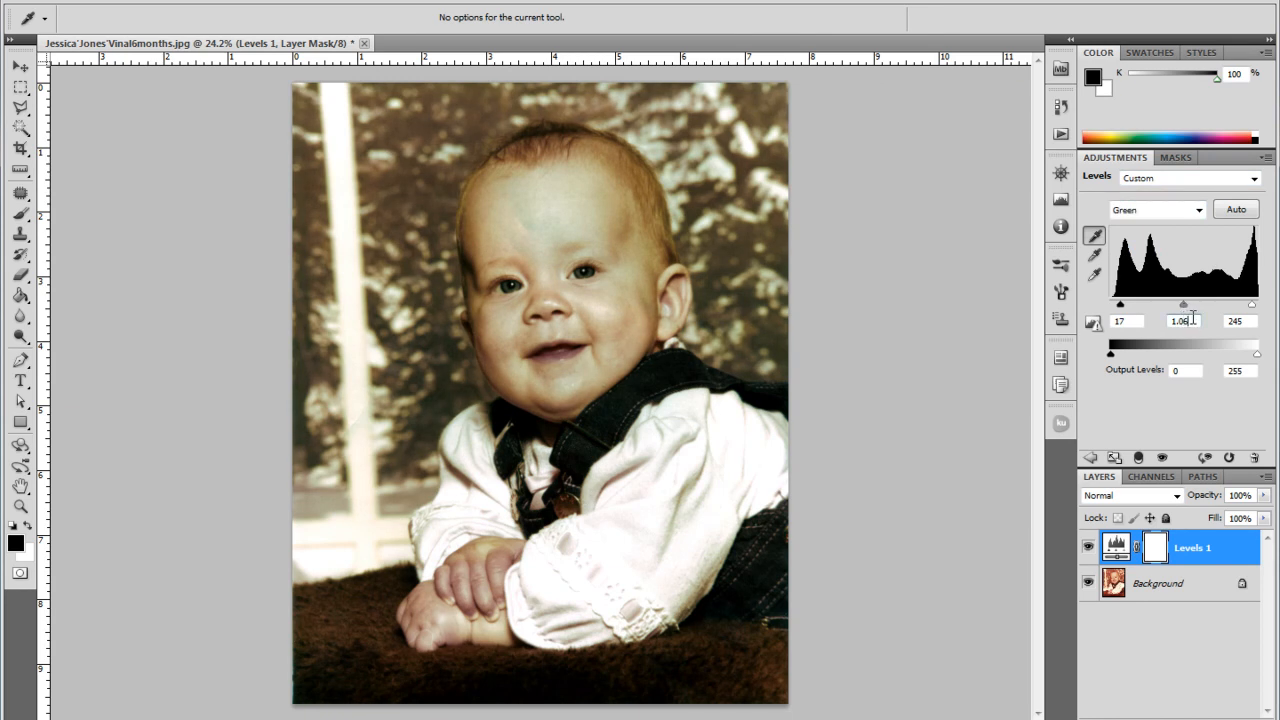
pyautogui.press('BackSpace')
pyautogui.write('0')
# Step: Compare the photo with and without the color correction by toggling the visibility of the Levels 1 layer
pyautogui.click(1089, 549)
pyautogui.click(1089, 549)
pyautogui.click(1089, 549)
pyautogui.click(1089, 549)
pyautogui.click(1089, 549)
pyautogui.click(1089, 549)
pyautogui.click(1089, 549)
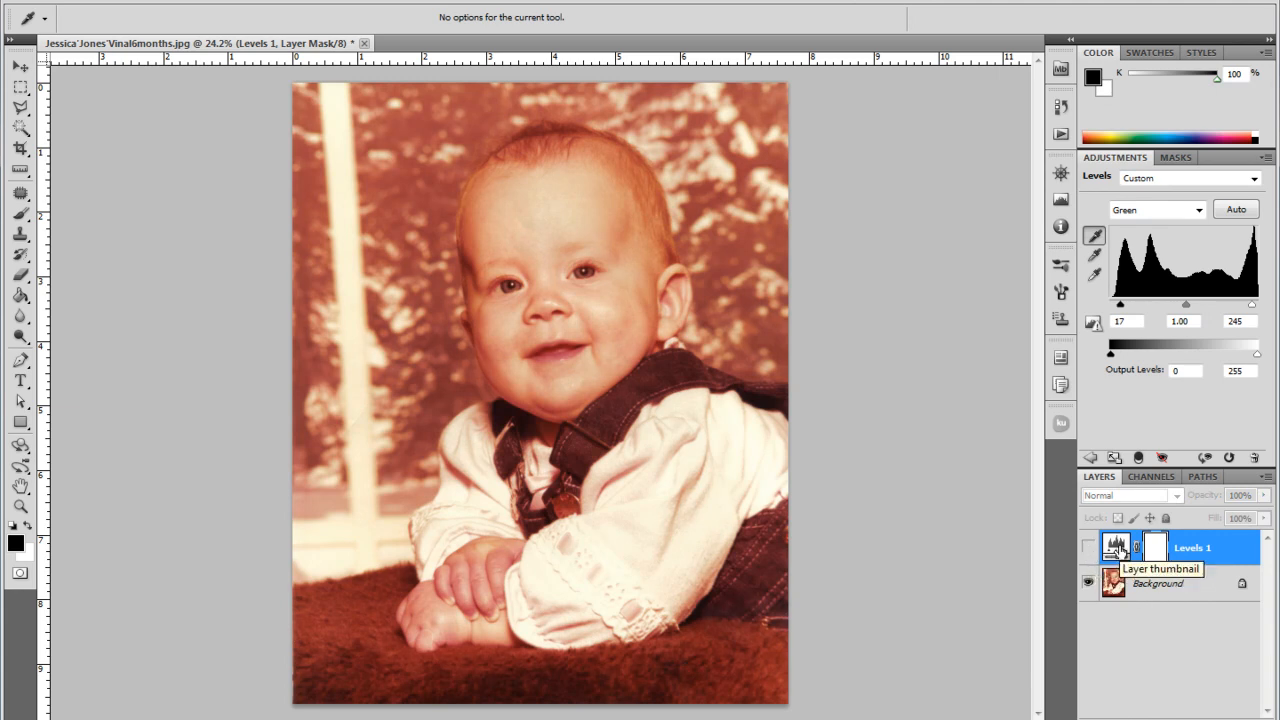
# Step: Show the Levels 1 layer again and make the Background layer active
pyautogui.click(1114, 549)
pyautogui.press('c')
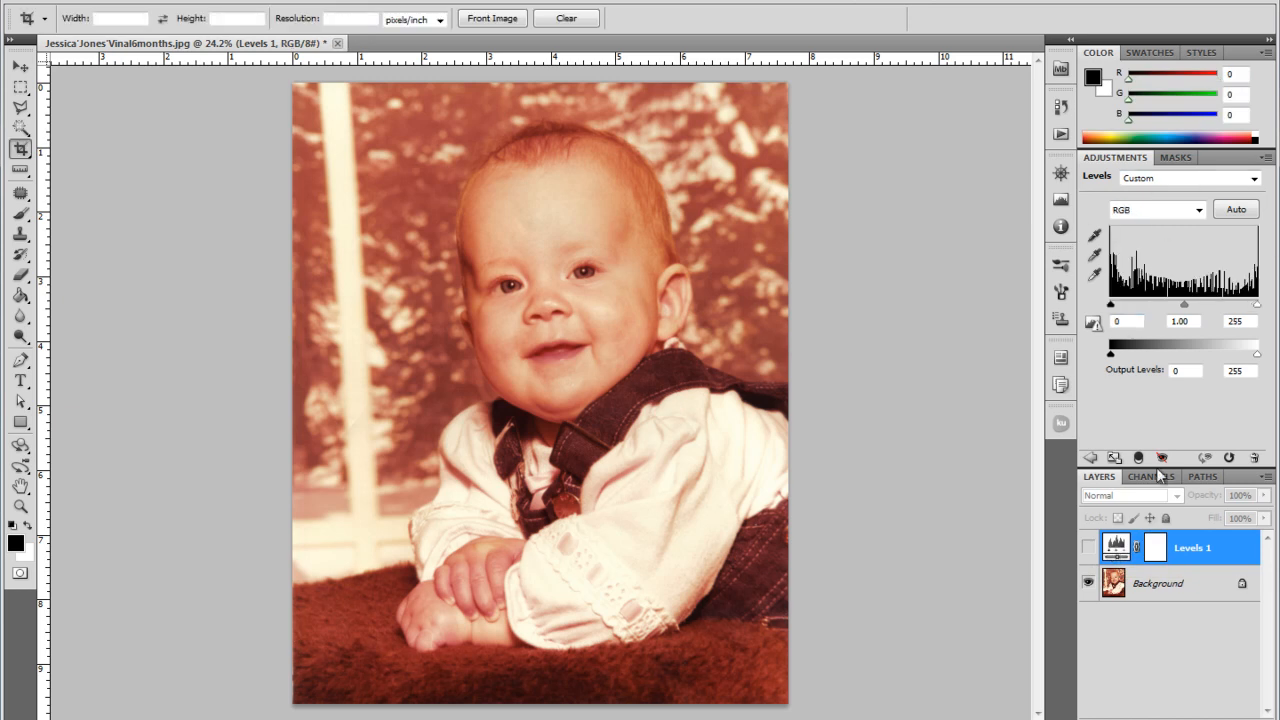
pyautogui.click(1088, 547)
pyautogui.click(1151, 582)
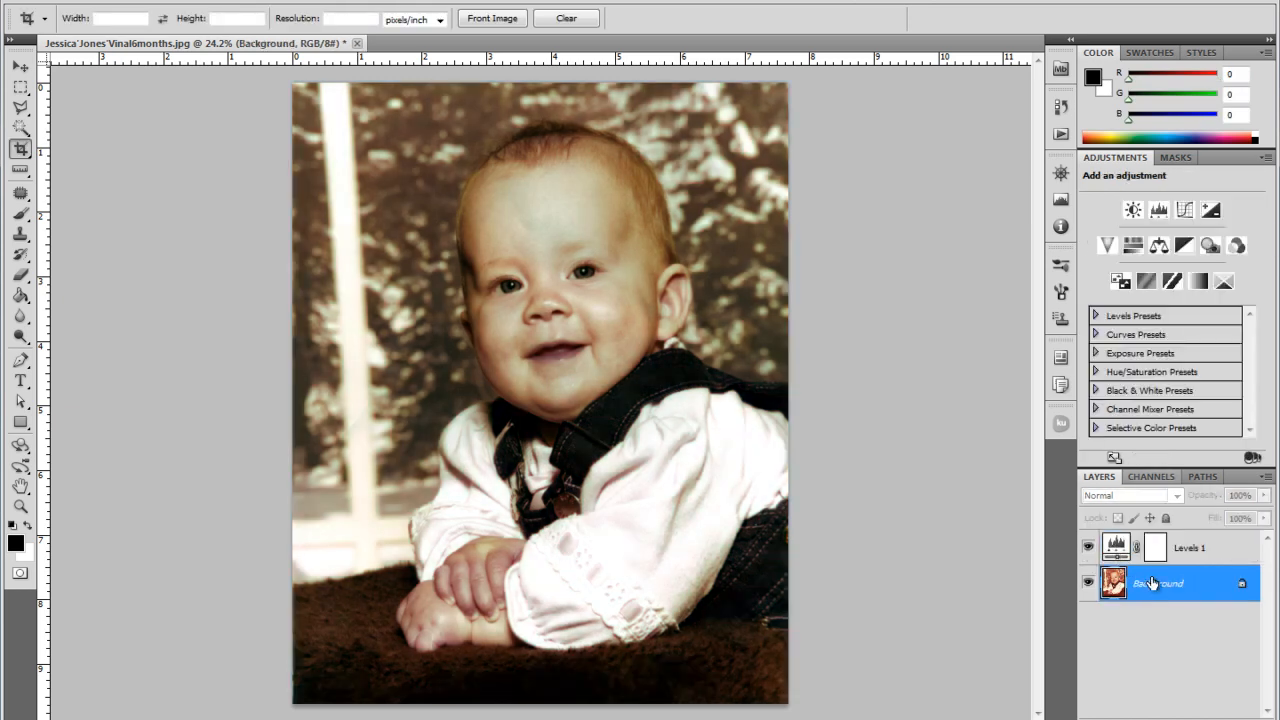